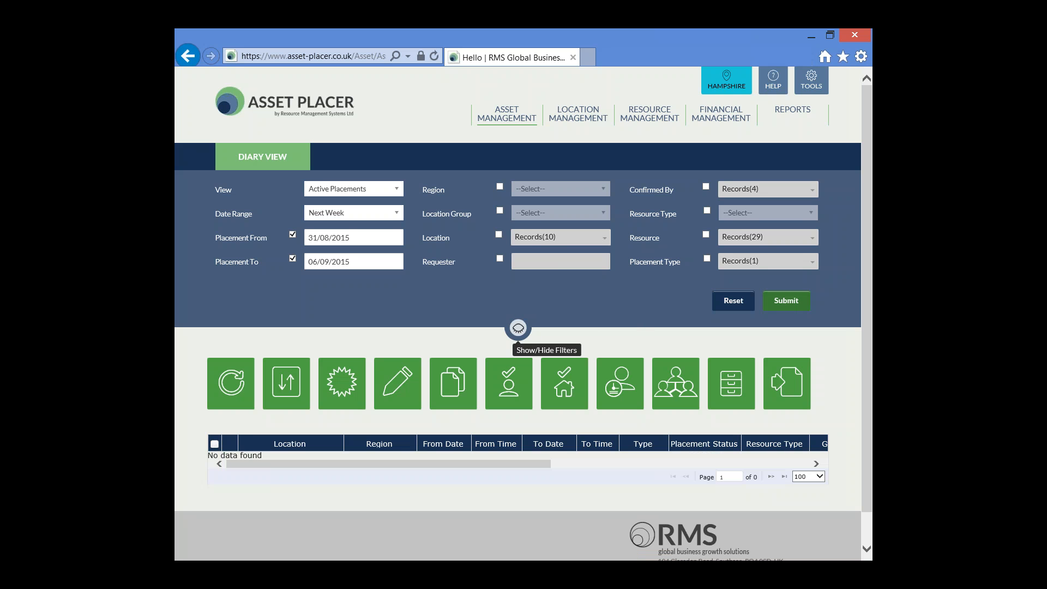
Hide the filters and start a new Day placement with its from date and time set to 31/08/2015 07:00.
{"action": "left_click", "coordinate": [519, 329]}
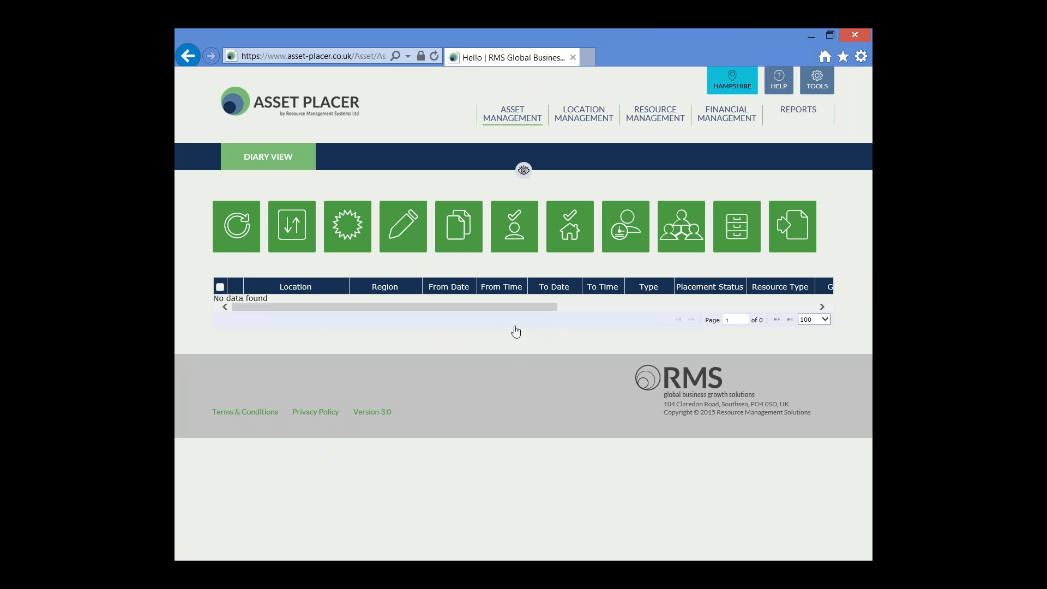
{"action": "left_click", "coordinate": [352, 233]}
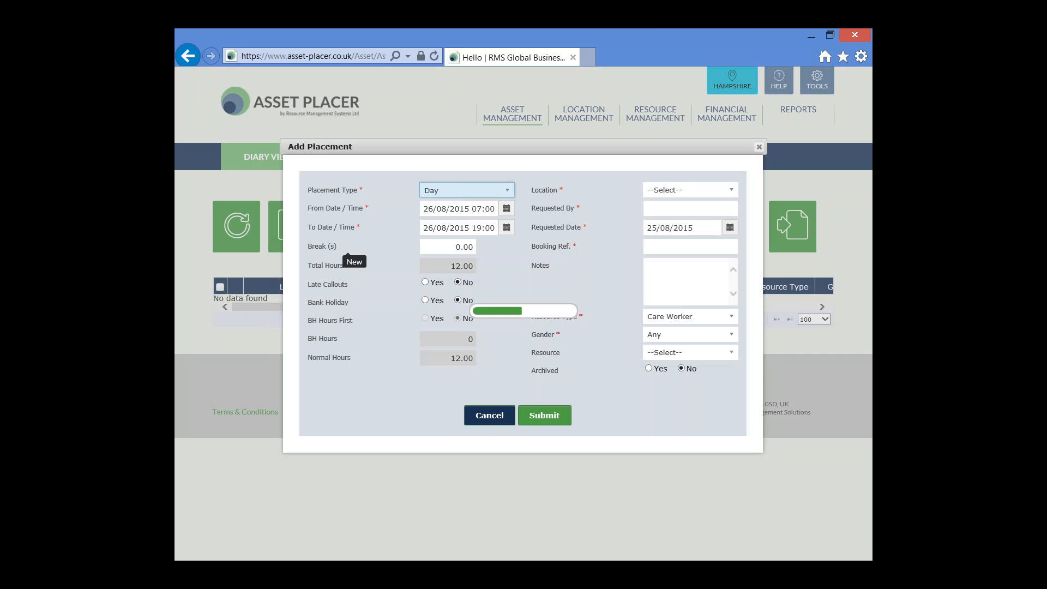
{"action": "left_click", "coordinate": [506, 208]}
{"action": "left_click", "coordinate": [441, 310]}
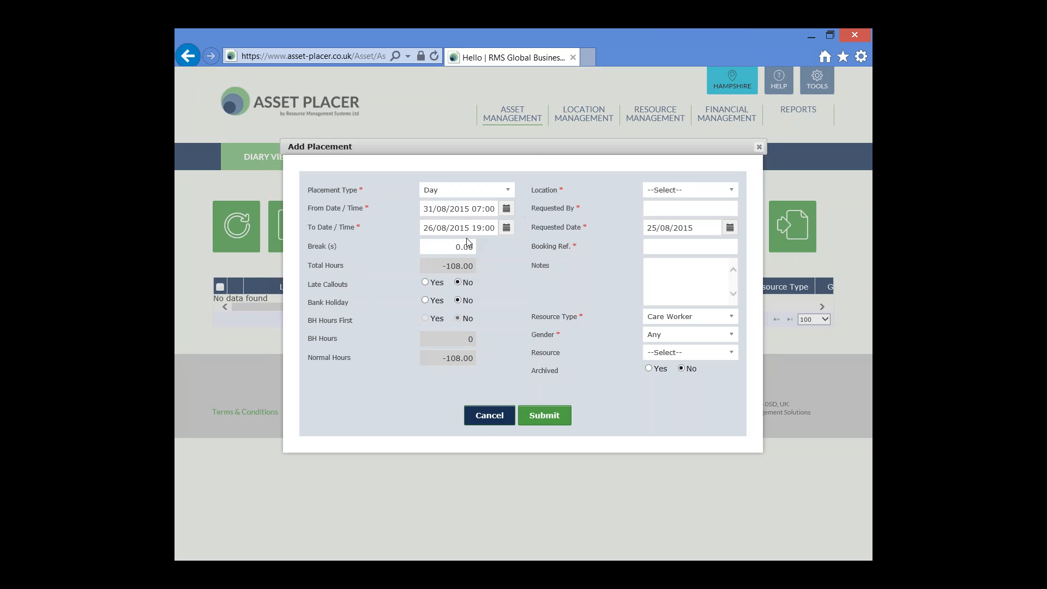
{"action": "left_click", "coordinate": [437, 243]}
Set the Day placement's to date and time to 31/08/2015 19:00.
{"action": "left_click", "coordinate": [508, 228]}
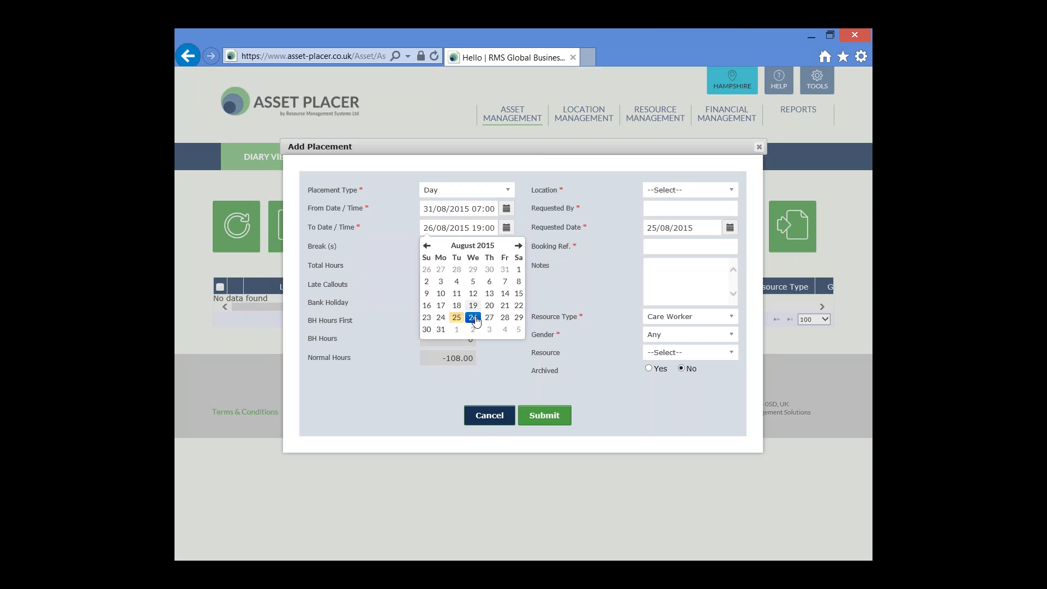
{"action": "left_click", "coordinate": [441, 330]}
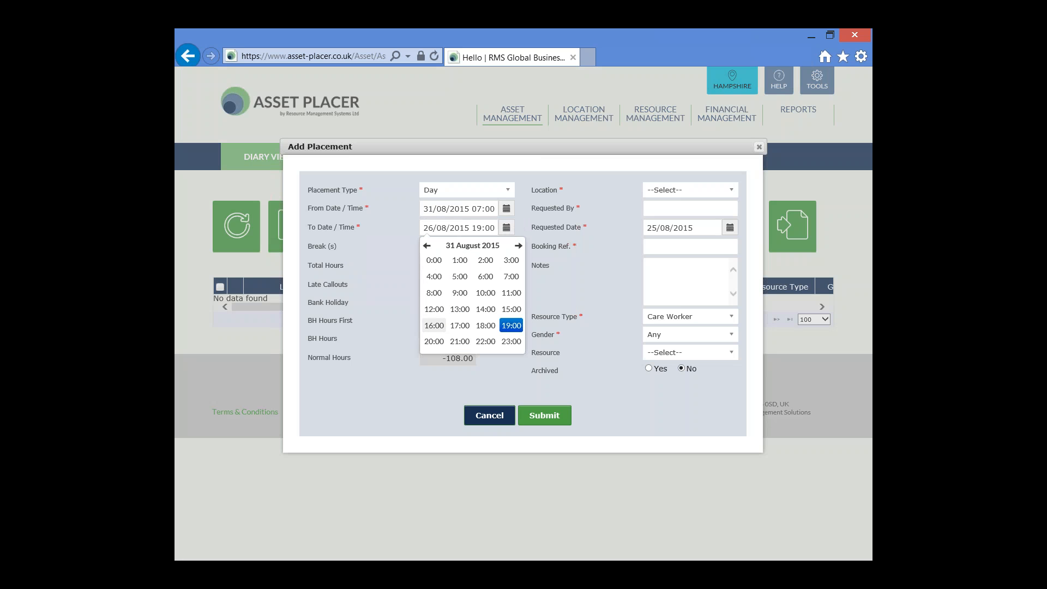
{"action": "left_click", "coordinate": [503, 321]}
{"action": "left_click", "coordinate": [434, 261]}
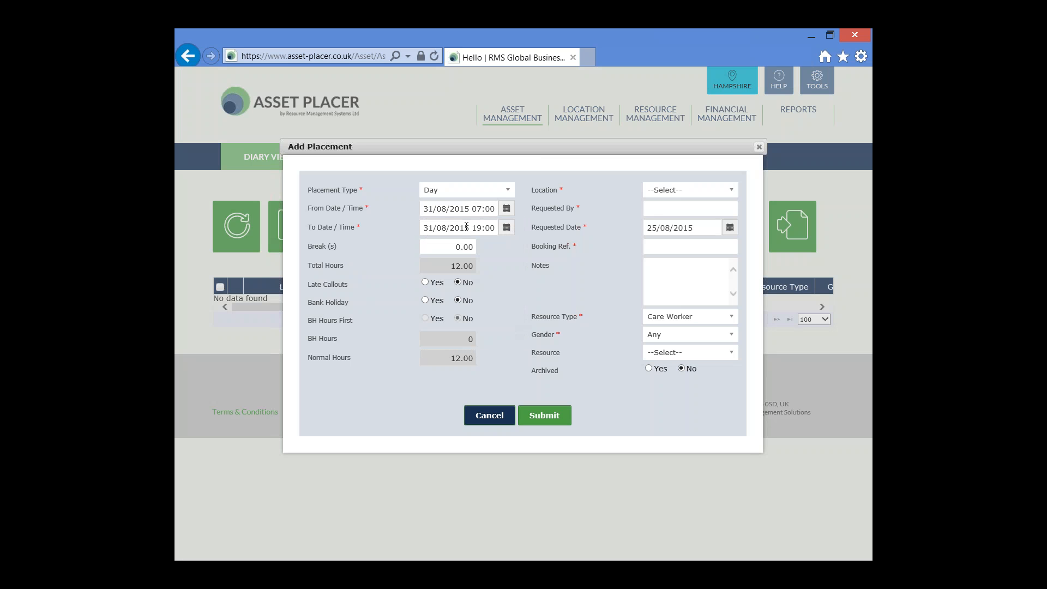
Set the Day placement's break to 1.00 and mark it as a bank holiday.
{"action": "left_click", "coordinate": [443, 249]}
{"action": "key", "text": "Delete"}
{"action": "type", "text": "1"}
{"action": "key", "text": "Tab"}
{"action": "left_click_drag", "start_coordinate": [390, 304], "coordinate": [305, 305]}
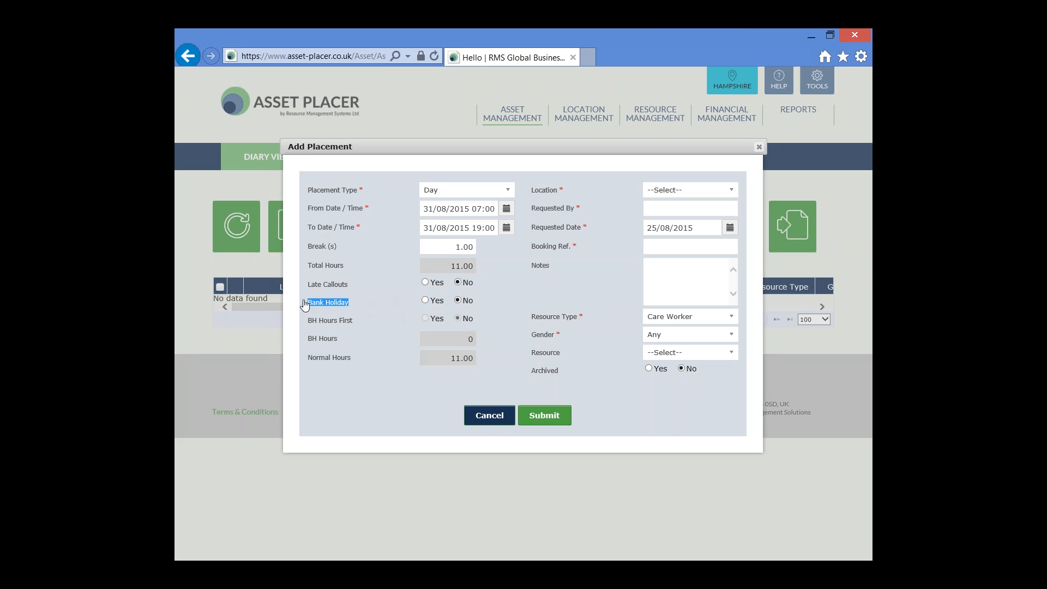
{"action": "left_click", "coordinate": [425, 301]}
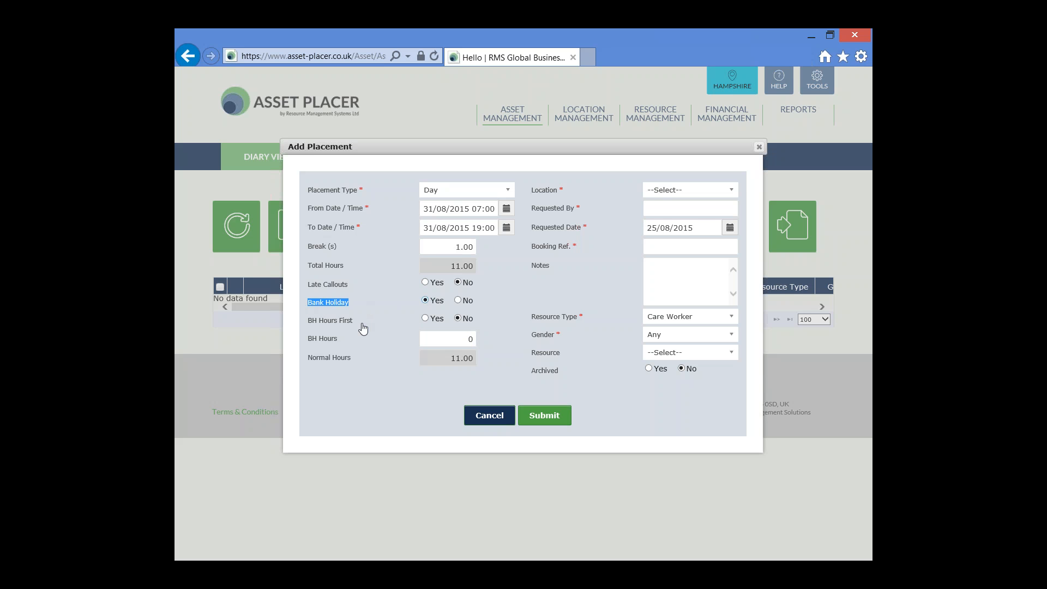
Set the Day placement's BH Hours to 11.00.
{"action": "left_click_drag", "start_coordinate": [360, 323], "coordinate": [309, 326]}
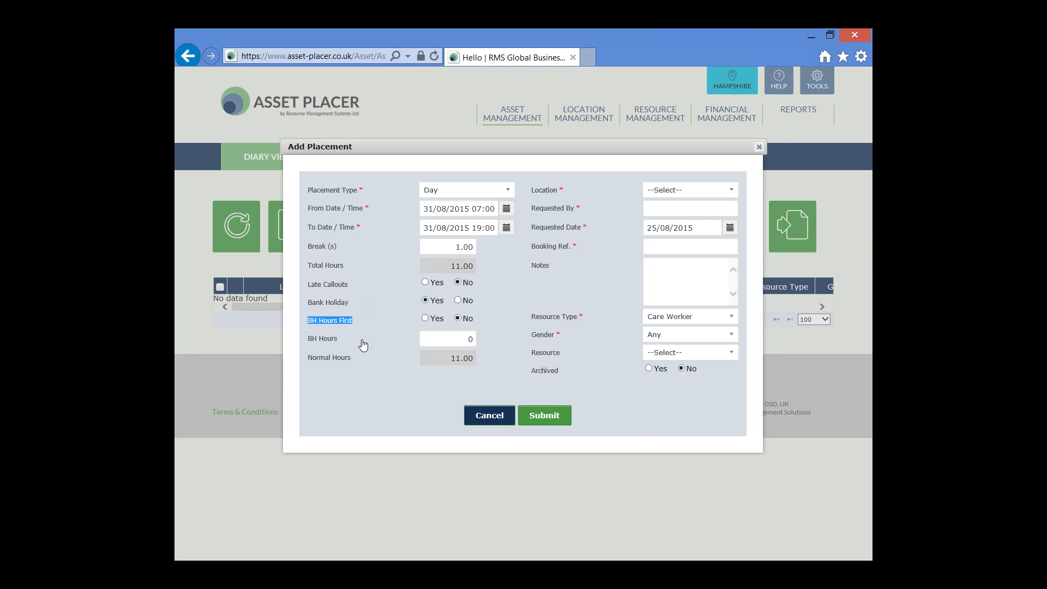
{"action": "left_click_drag", "start_coordinate": [364, 344], "coordinate": [303, 342]}
{"action": "left_click_drag", "start_coordinate": [361, 323], "coordinate": [308, 324]}
{"action": "left_click", "coordinate": [439, 343]}
{"action": "left_click_drag", "start_coordinate": [436, 266], "coordinate": [491, 272]}
{"action": "left_click_drag", "start_coordinate": [434, 343], "coordinate": [493, 343]}
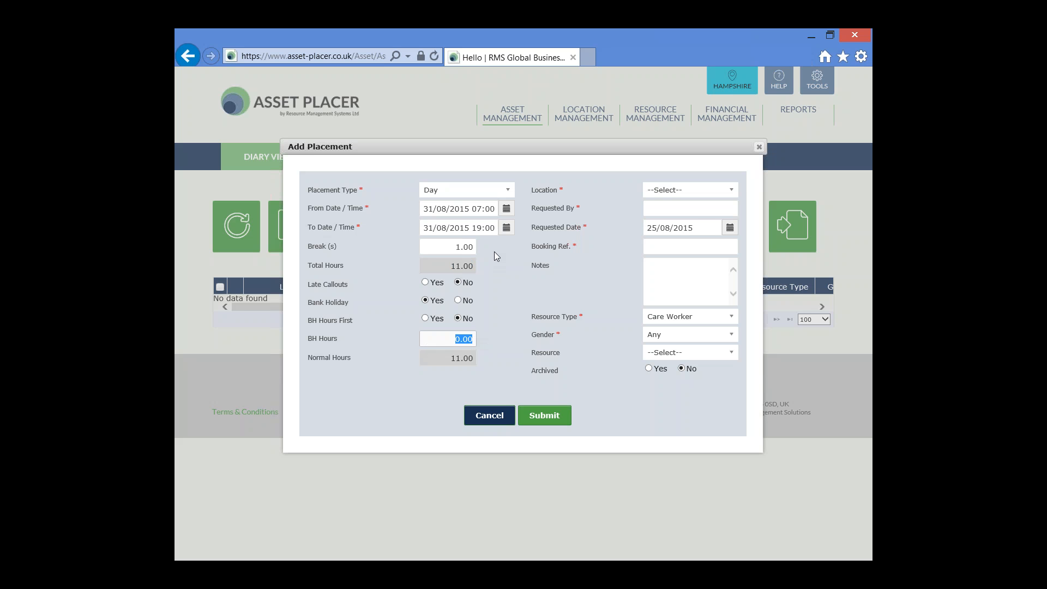
{"action": "type", "text": "11"}
{"action": "key", "text": "Tab"}
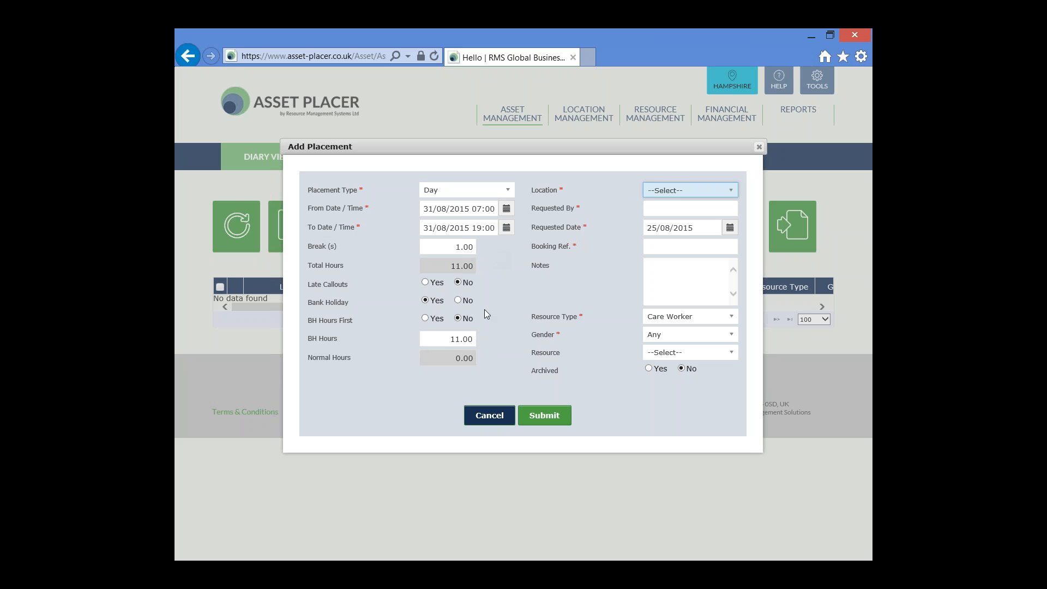
{"action": "left_click_drag", "start_coordinate": [430, 342], "coordinate": [480, 341]}
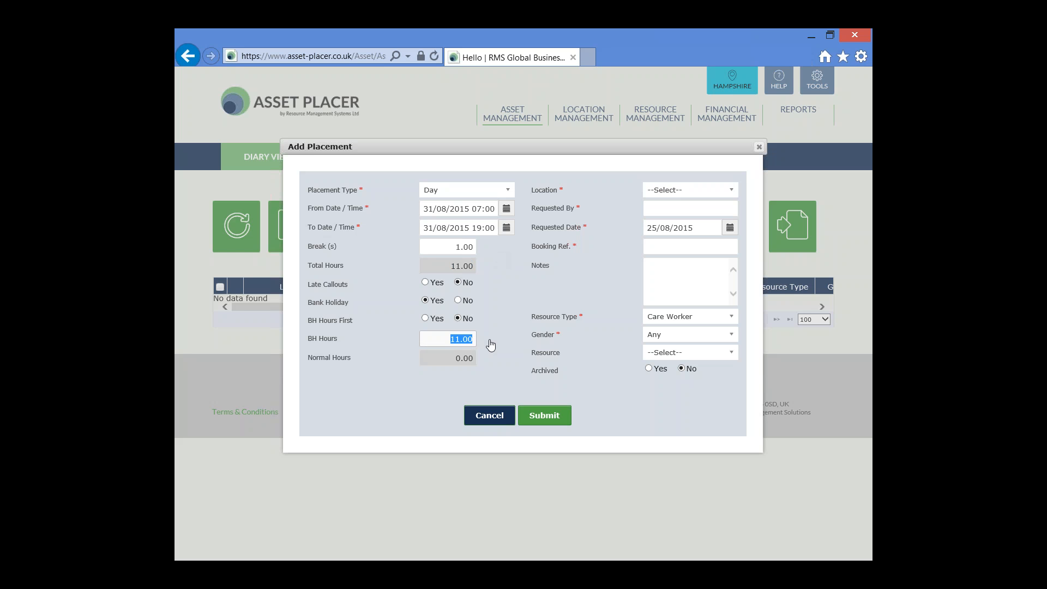
Choose Beach View Place as the location and fill in the requester's initials.
{"action": "left_click", "coordinate": [731, 192]}
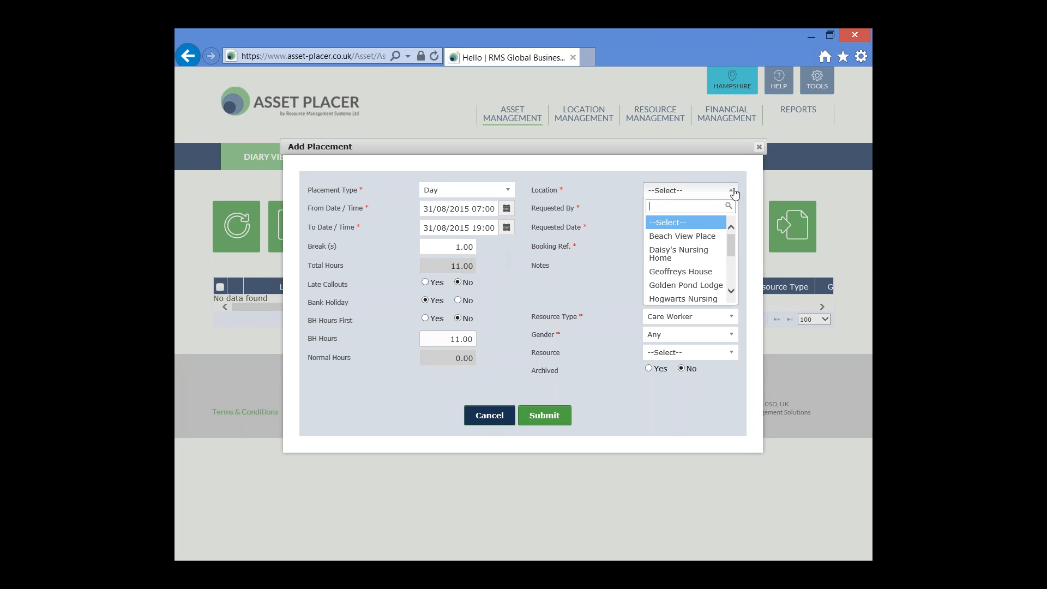
{"action": "left_click", "coordinate": [713, 238]}
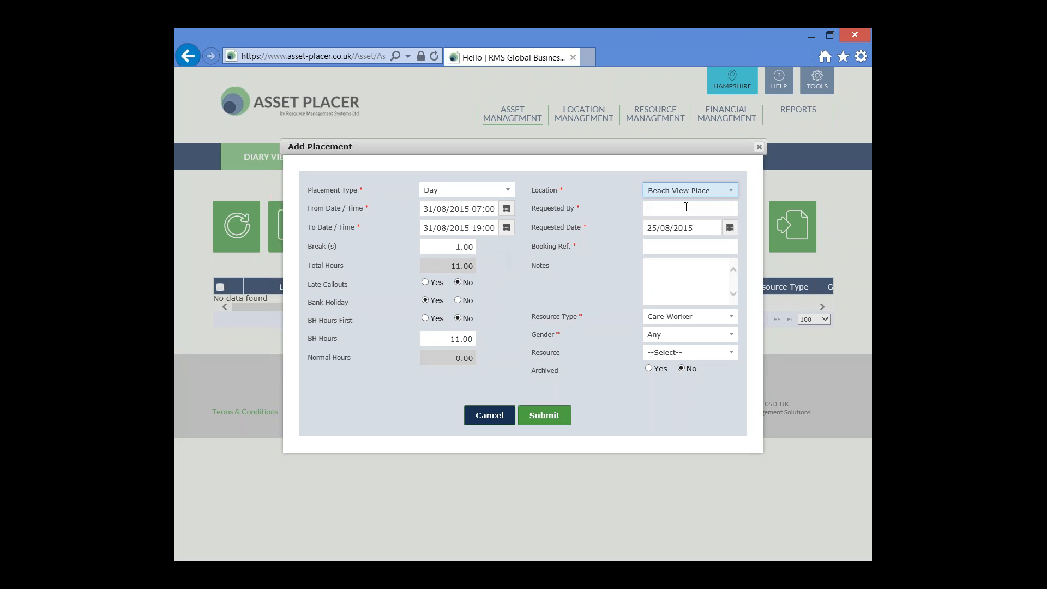
{"action": "type", "text": "SS"}
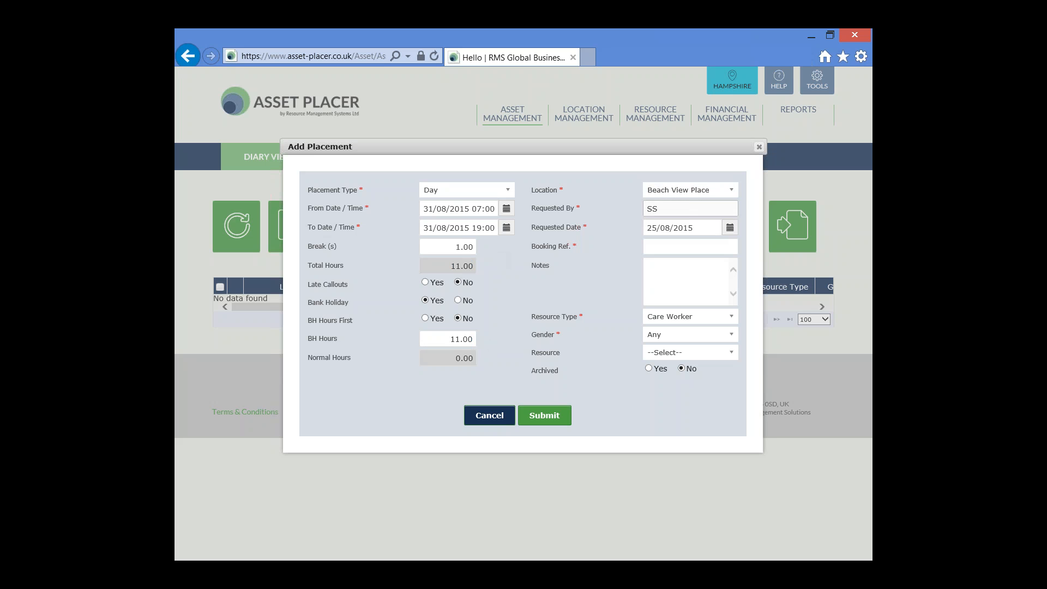
Enter TEST as the booking reference and submit the new placement, acknowledging the alert.
{"action": "left_click", "coordinate": [707, 246]}
{"action": "type", "text": "TEST"}
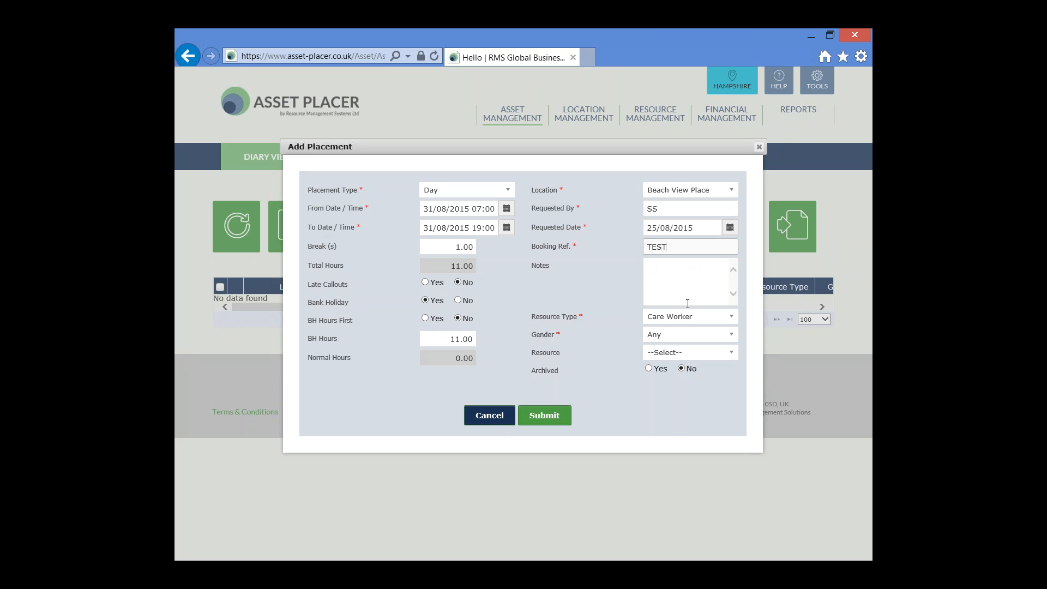
{"action": "left_click", "coordinate": [552, 417]}
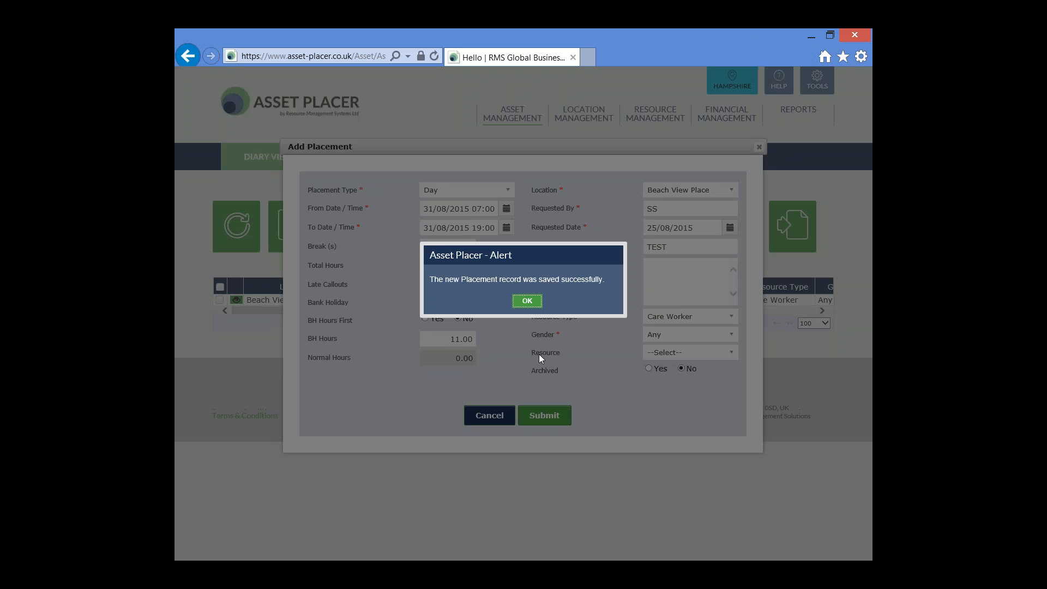
{"action": "left_click", "coordinate": [527, 301]}
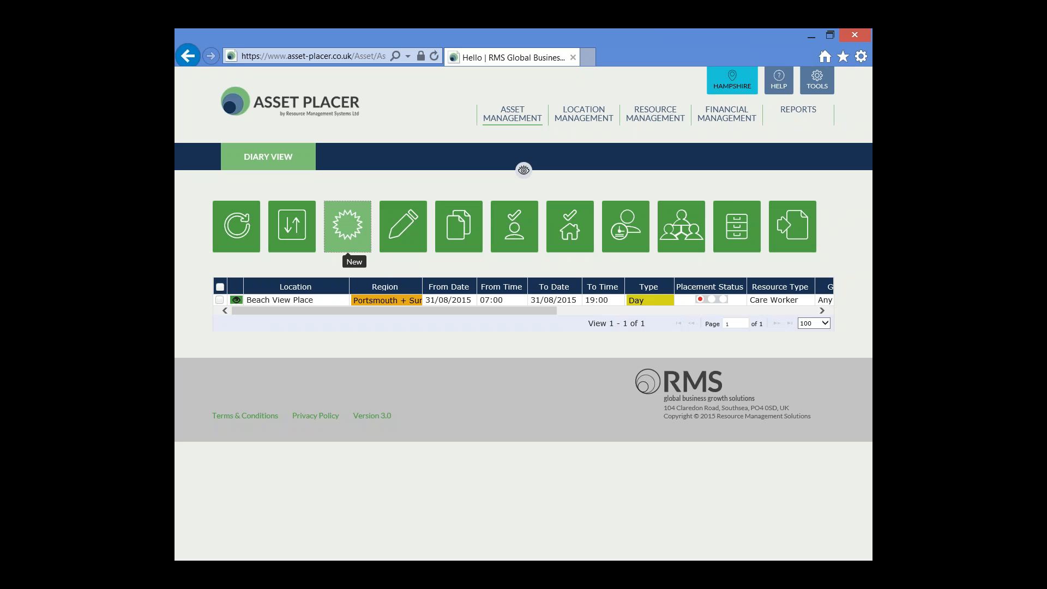
Start another new placement and set its placement type to Night.
{"action": "left_click", "coordinate": [348, 238]}
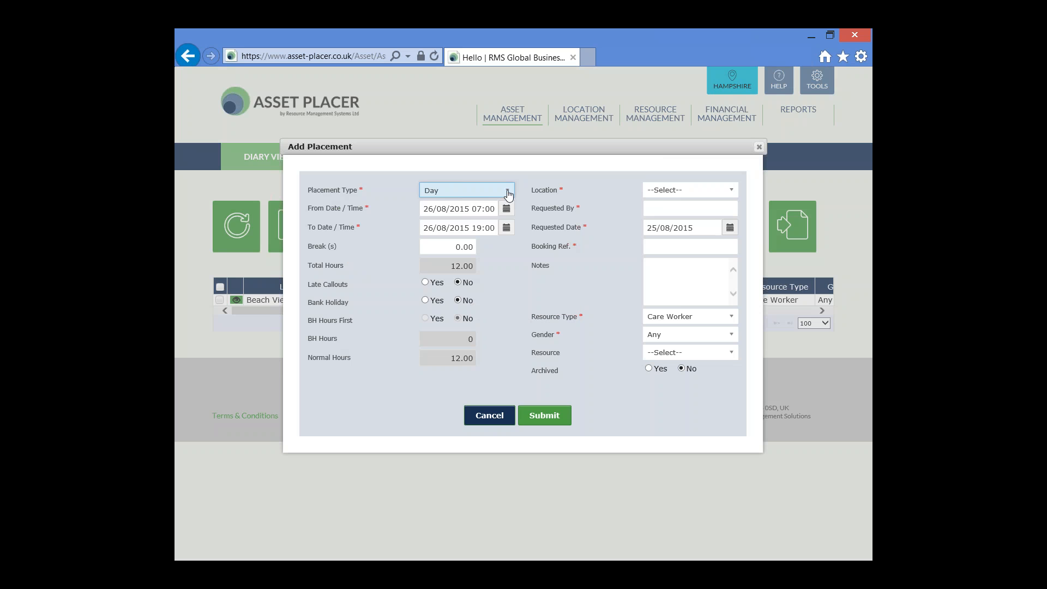
{"action": "left_click", "coordinate": [508, 194]}
{"action": "left_click_drag", "start_coordinate": [507, 243], "coordinate": [507, 260]}
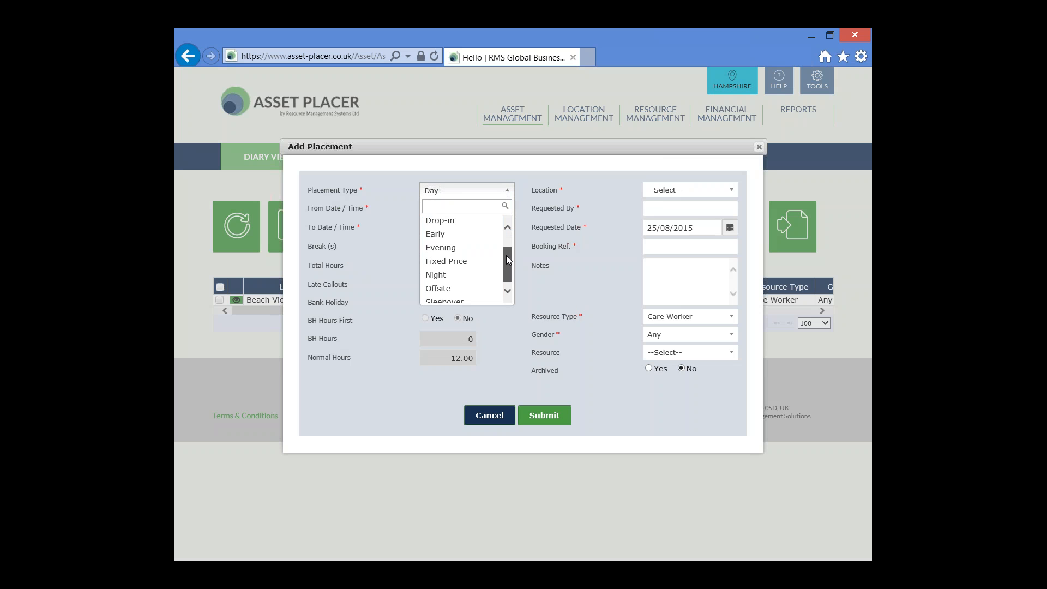
{"action": "left_click", "coordinate": [479, 274]}
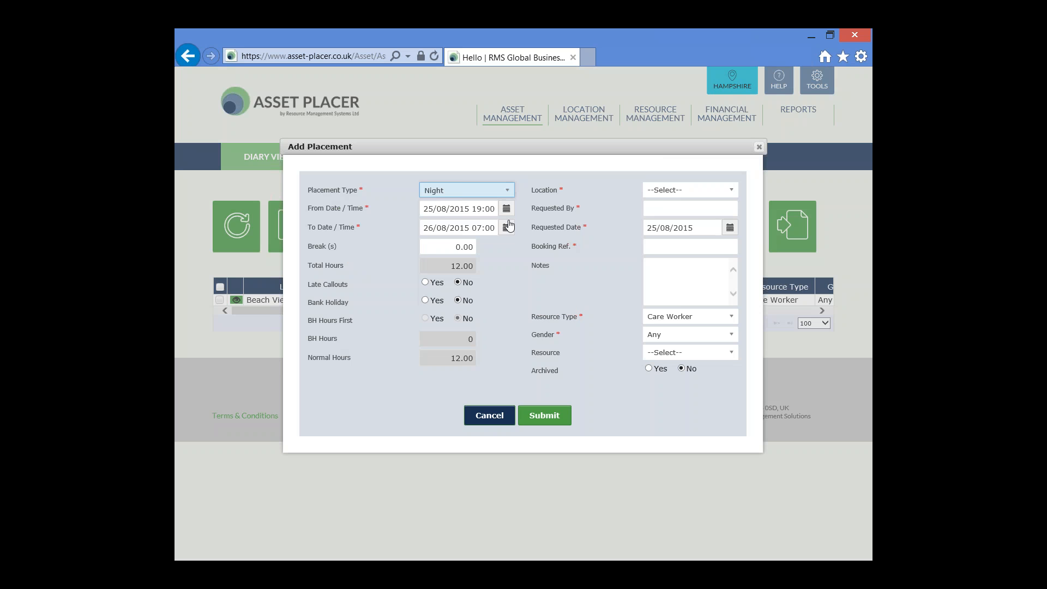
Set the Night placement to run from 30/08/2015 19:00 to 31/08/2015 07:00.
{"action": "left_click", "coordinate": [508, 210]}
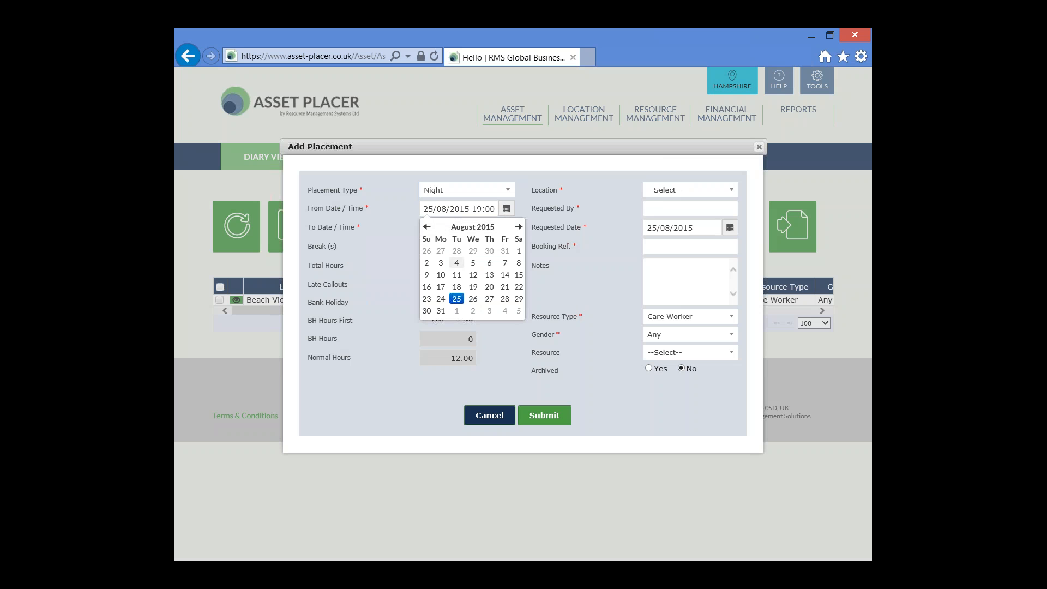
{"action": "left_click", "coordinate": [427, 312]}
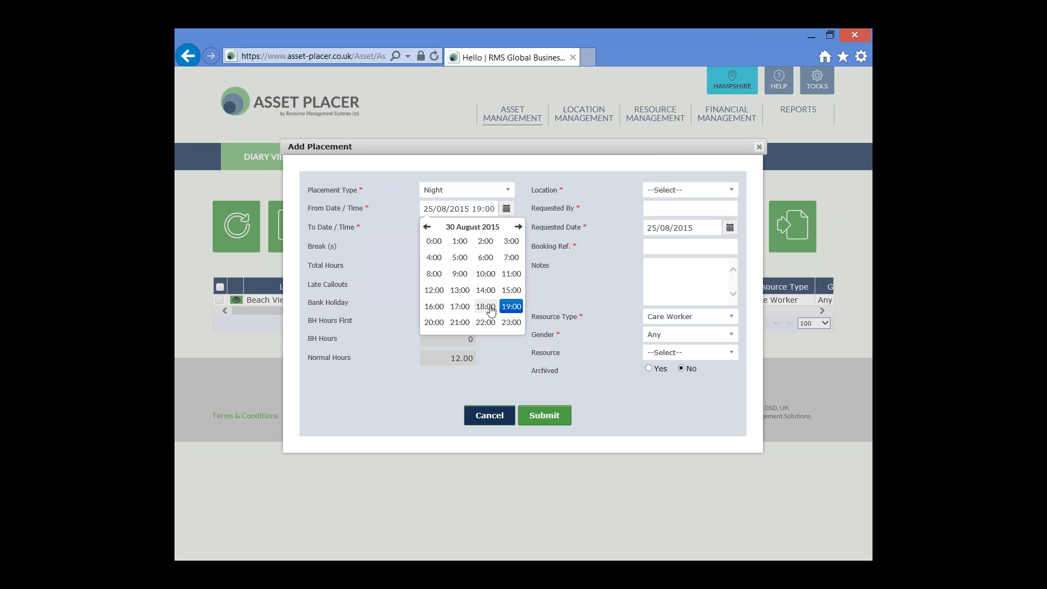
{"action": "left_click", "coordinate": [510, 303]}
{"action": "left_click", "coordinate": [434, 241]}
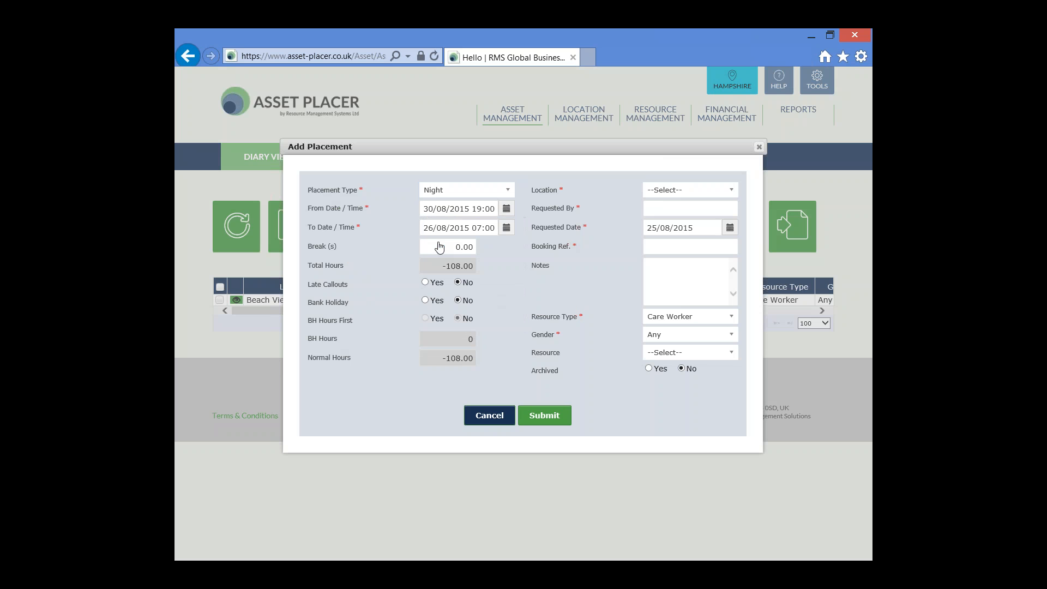
{"action": "left_click", "coordinate": [507, 228]}
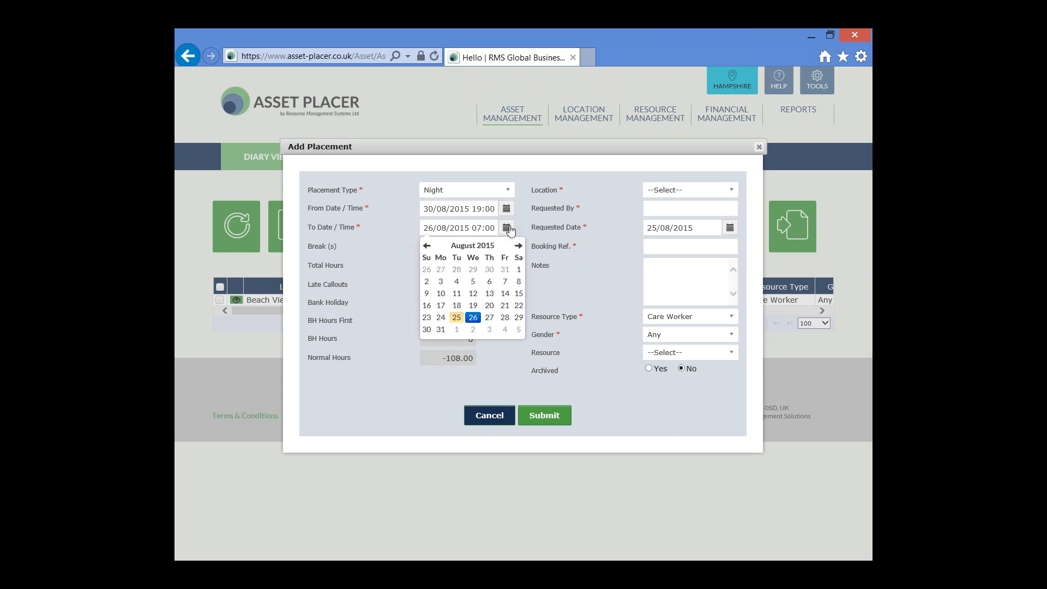
{"action": "left_click", "coordinate": [441, 329]}
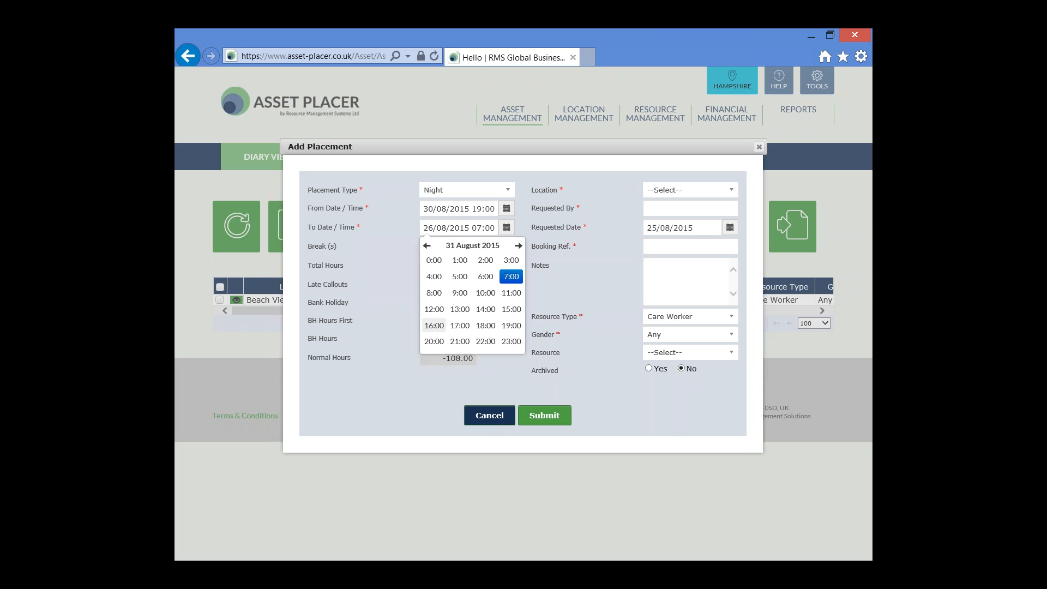
{"action": "left_click", "coordinate": [511, 277]}
{"action": "left_click", "coordinate": [435, 261]}
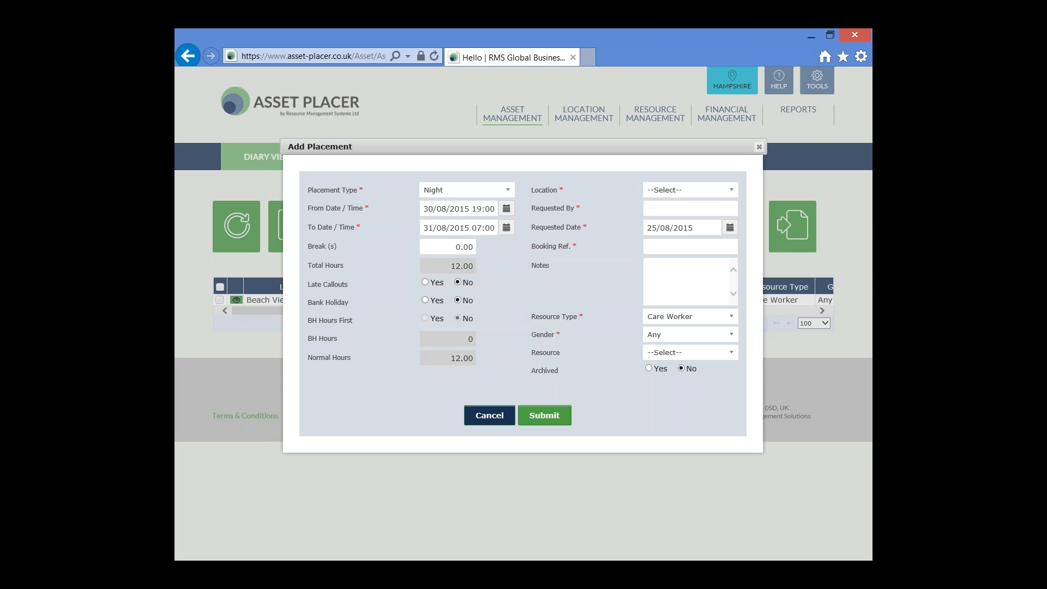
Set the Night placement's break to 1.00 and its Bank Holiday option to Yes.
{"action": "left_click", "coordinate": [449, 249]}
{"action": "type", "text": "1"}
{"action": "key", "text": "Tab"}
{"action": "left_click", "coordinate": [435, 269]}
{"action": "left_click_drag", "start_coordinate": [435, 269], "coordinate": [483, 271]}
{"action": "left_click", "coordinate": [426, 300]}
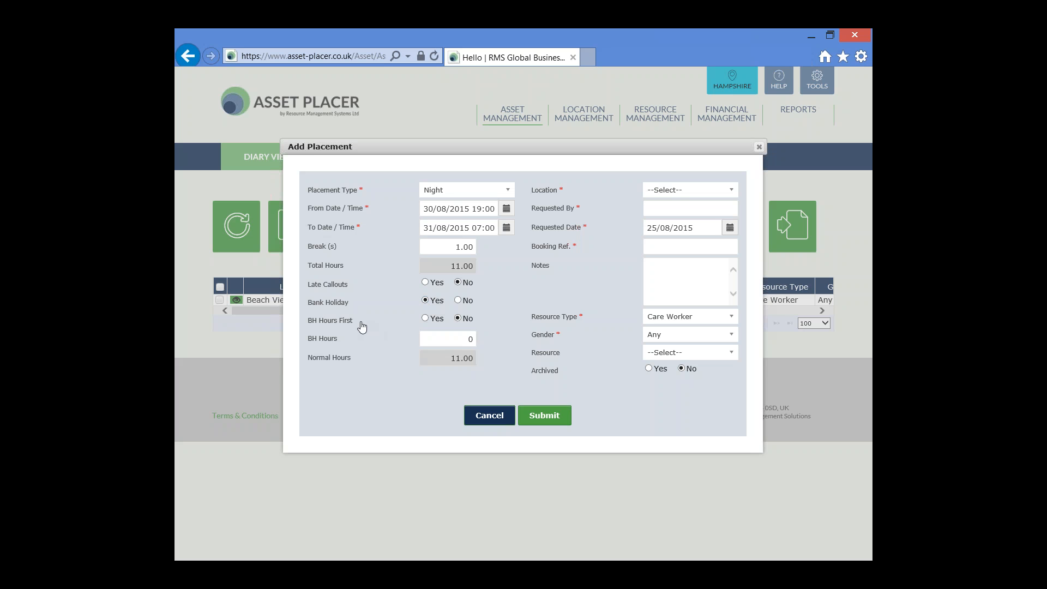
Review the Night placement's BH Hours First option, start and end times, and break before splitting its hours.
{"action": "left_click_drag", "start_coordinate": [361, 326], "coordinate": [305, 324]}
{"action": "double_click", "coordinate": [475, 208]}
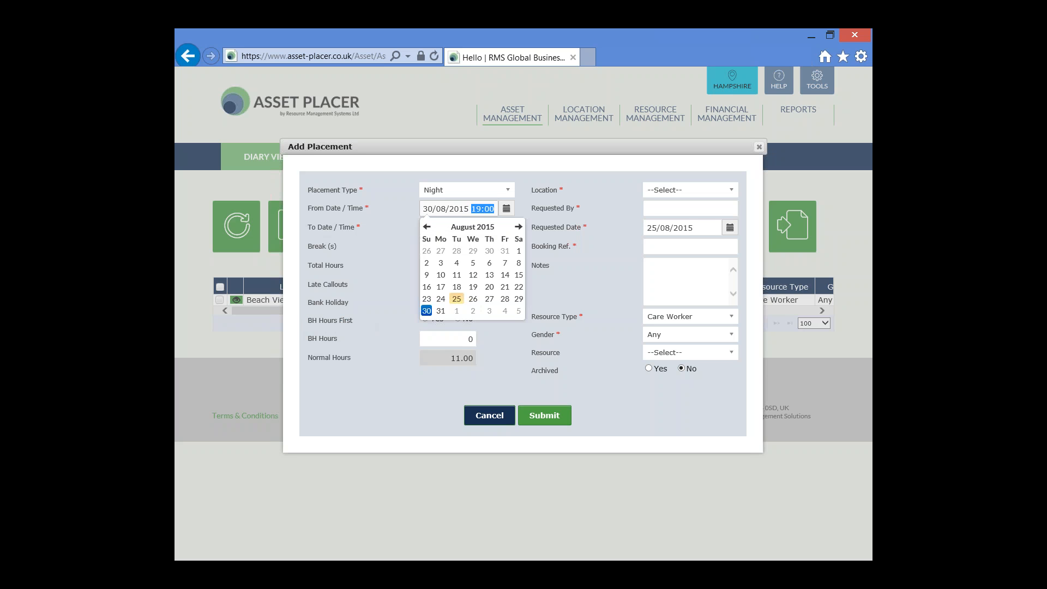
{"action": "left_click", "coordinate": [540, 203]}
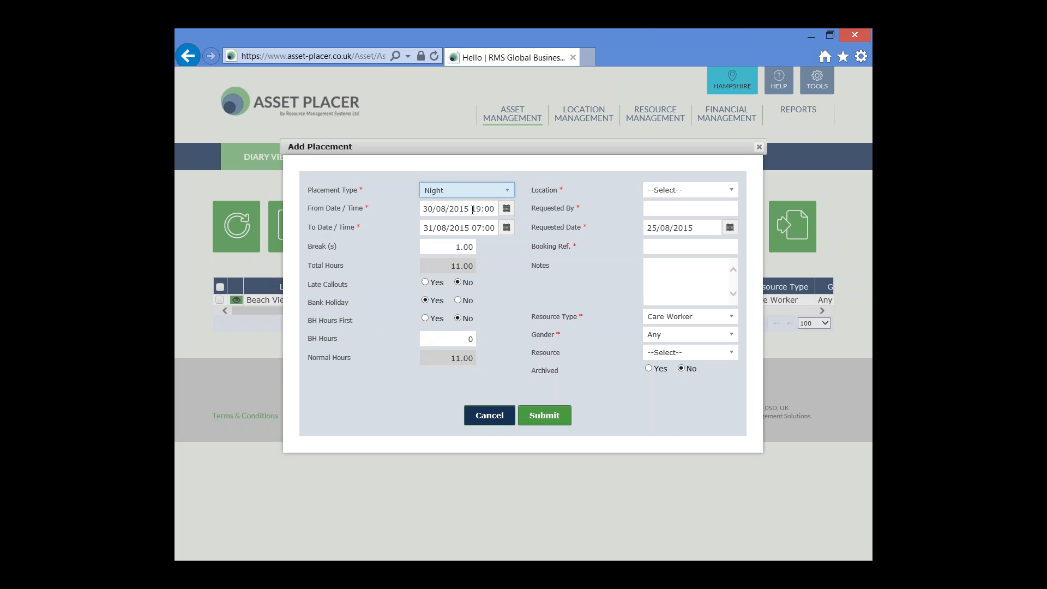
{"action": "left_click", "coordinate": [472, 210]}
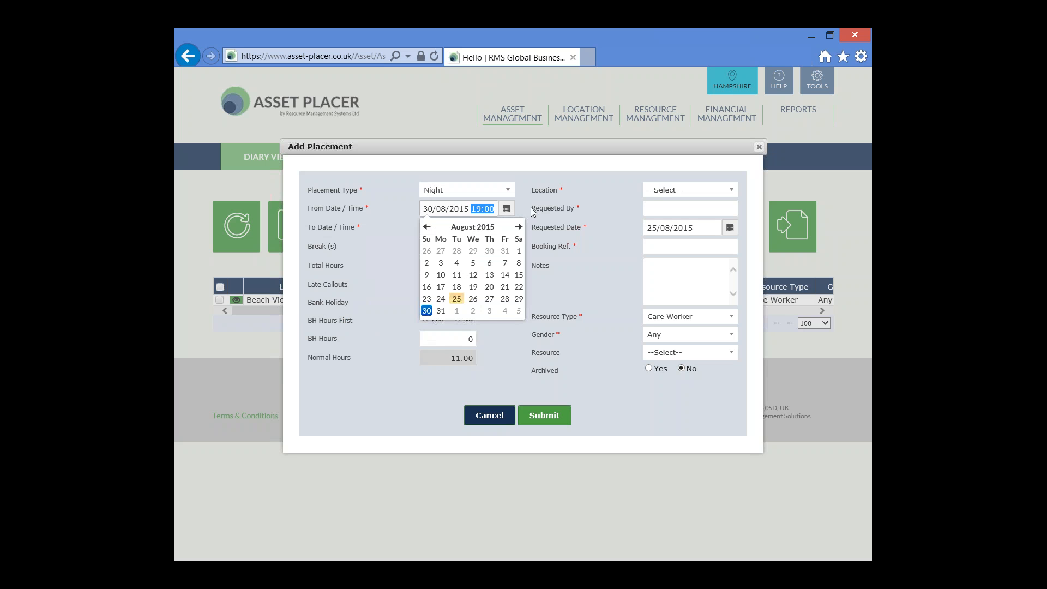
{"action": "left_click", "coordinate": [522, 216]}
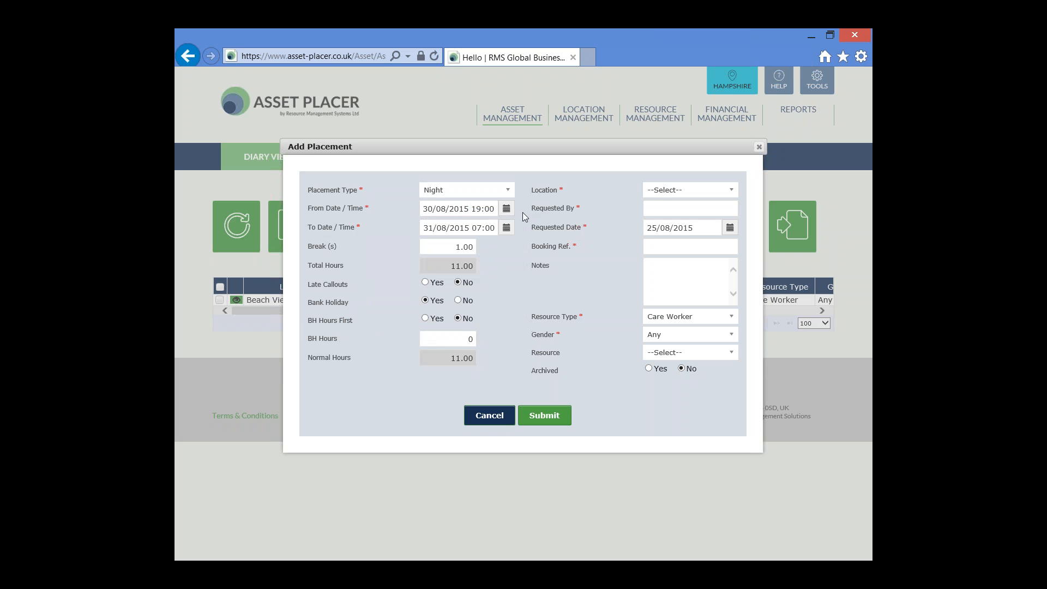
{"action": "left_click", "coordinate": [473, 229]}
{"action": "left_click_drag", "start_coordinate": [472, 228], "coordinate": [496, 228]}
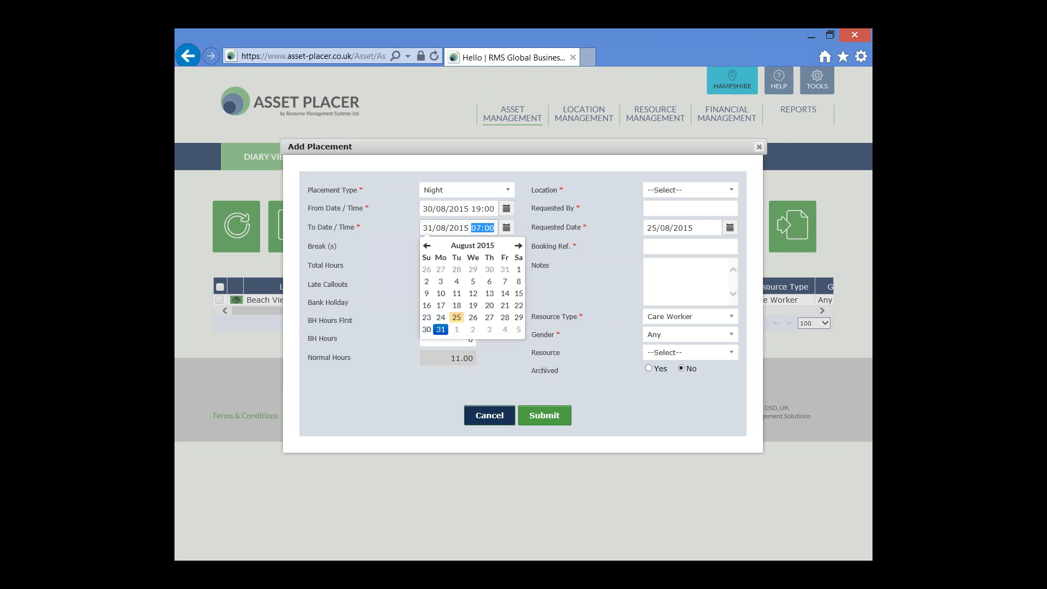
{"action": "left_click", "coordinate": [531, 238]}
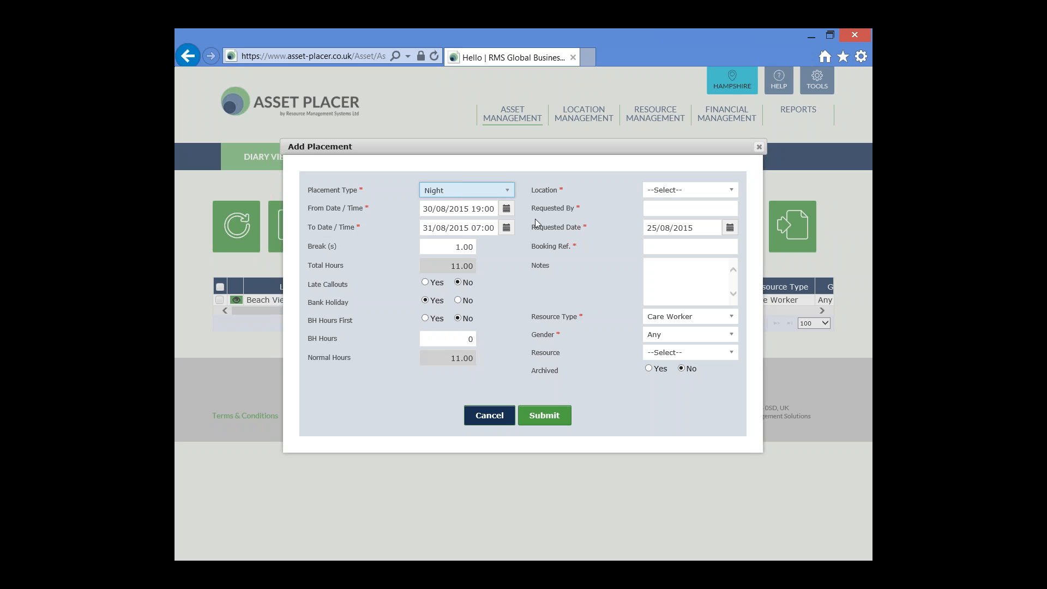
{"action": "left_click", "coordinate": [454, 253]}
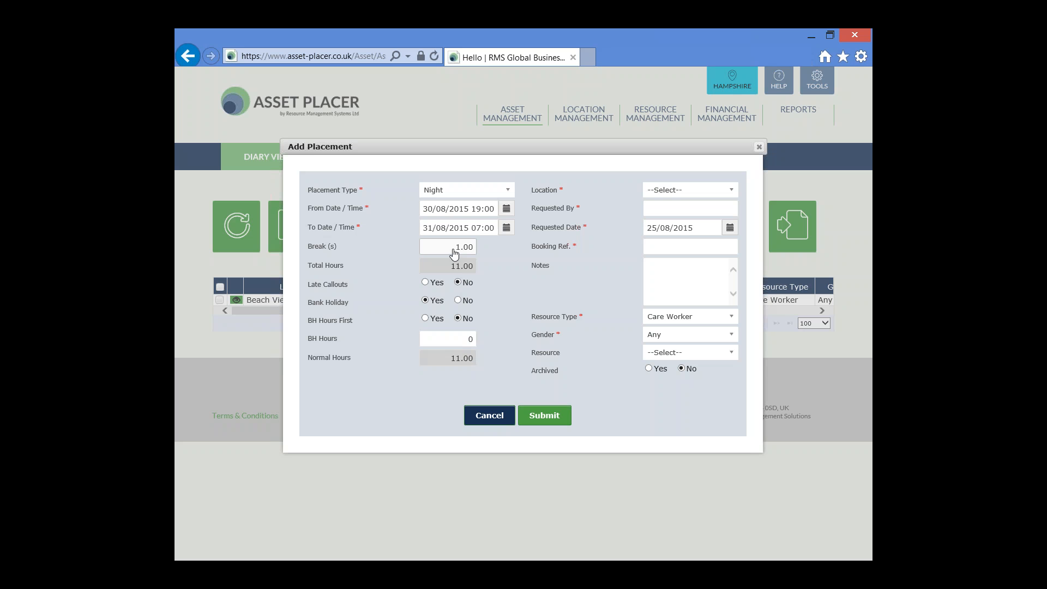
Set the Night placement's BH Hours to 6.00.
{"action": "left_click", "coordinate": [450, 345]}
{"action": "type", "text": "5"}
{"action": "key", "text": "Tab"}
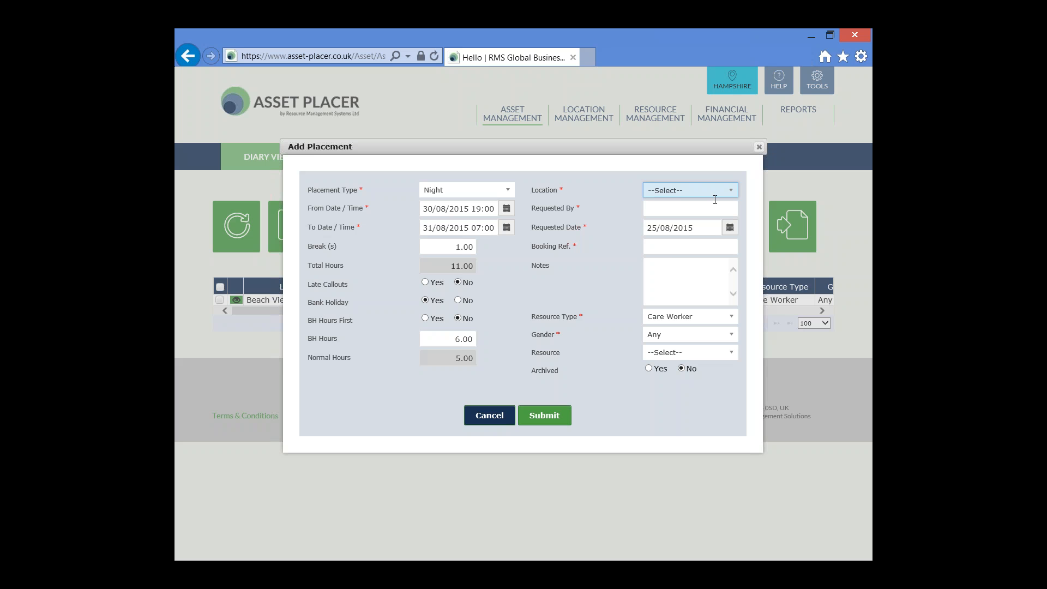
Complete the Night placement with location Beach View Place, the requester's initials and booking reference TEST, and save it.
{"action": "left_click", "coordinate": [731, 191]}
{"action": "left_click", "coordinate": [713, 233]}
{"action": "left_click", "coordinate": [704, 209]}
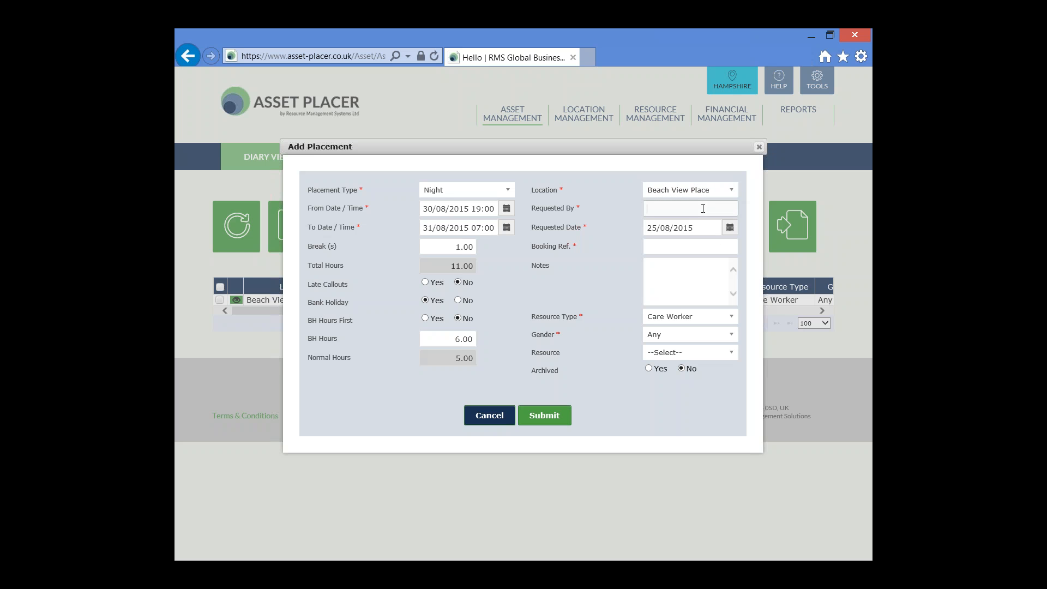
{"action": "type", "text": "SS"}
{"action": "left_click", "coordinate": [698, 246]}
{"action": "type", "text": "TEST"}
{"action": "left_click", "coordinate": [546, 417]}
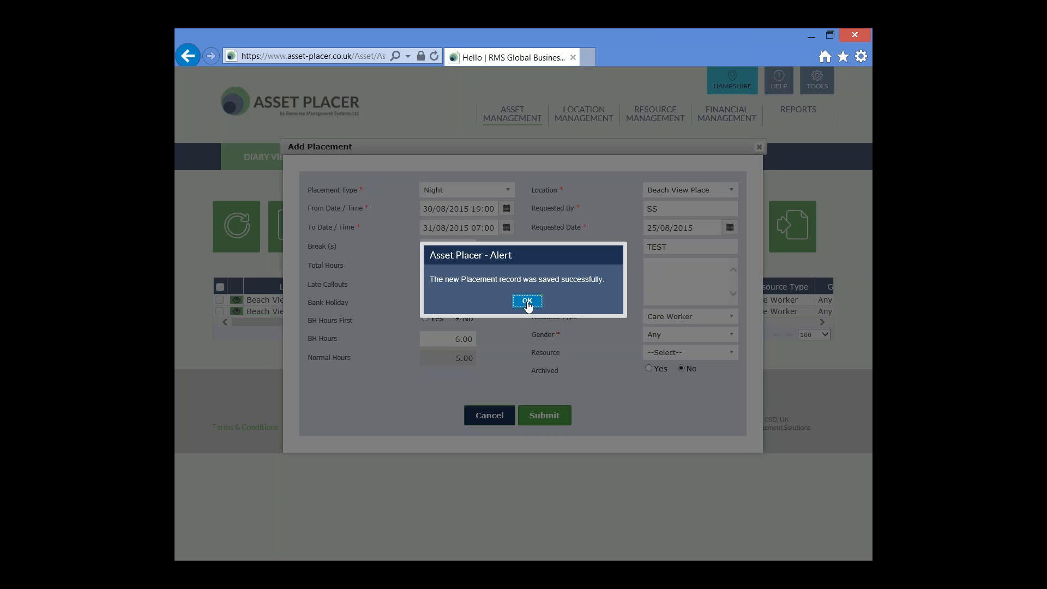
{"action": "left_click", "coordinate": [527, 302]}
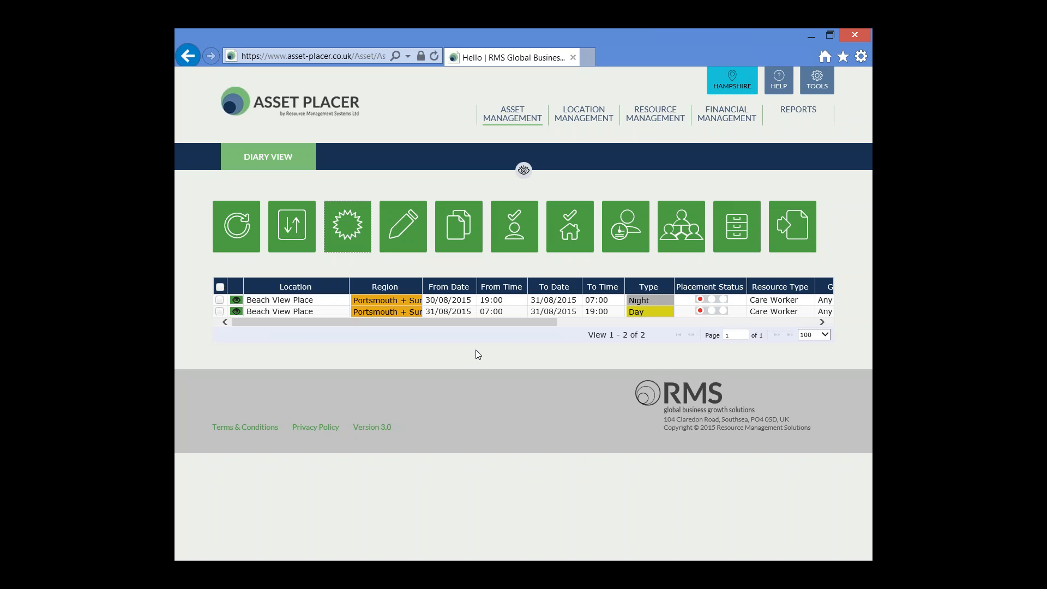
Start another new placement and set its placement type to Night.
{"action": "left_click", "coordinate": [343, 221]}
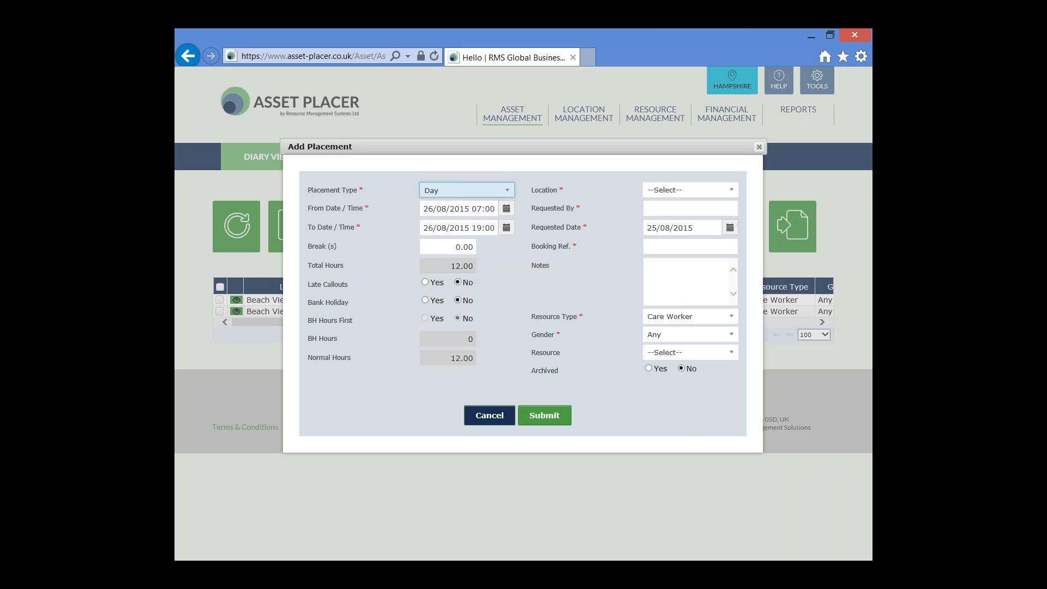
{"action": "left_click", "coordinate": [508, 191]}
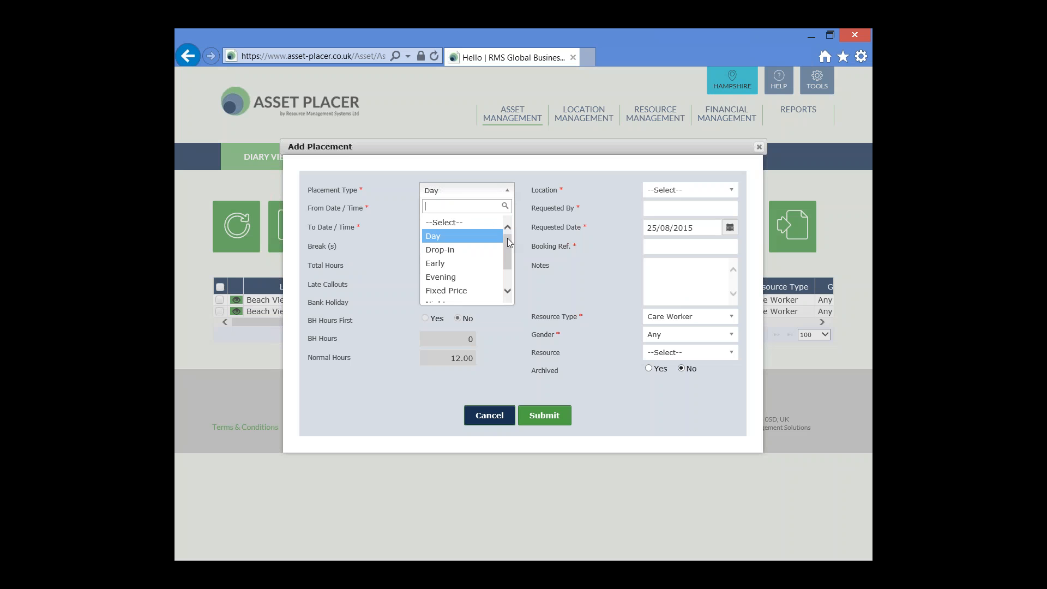
{"action": "left_click_drag", "start_coordinate": [507, 238], "coordinate": [506, 263]}
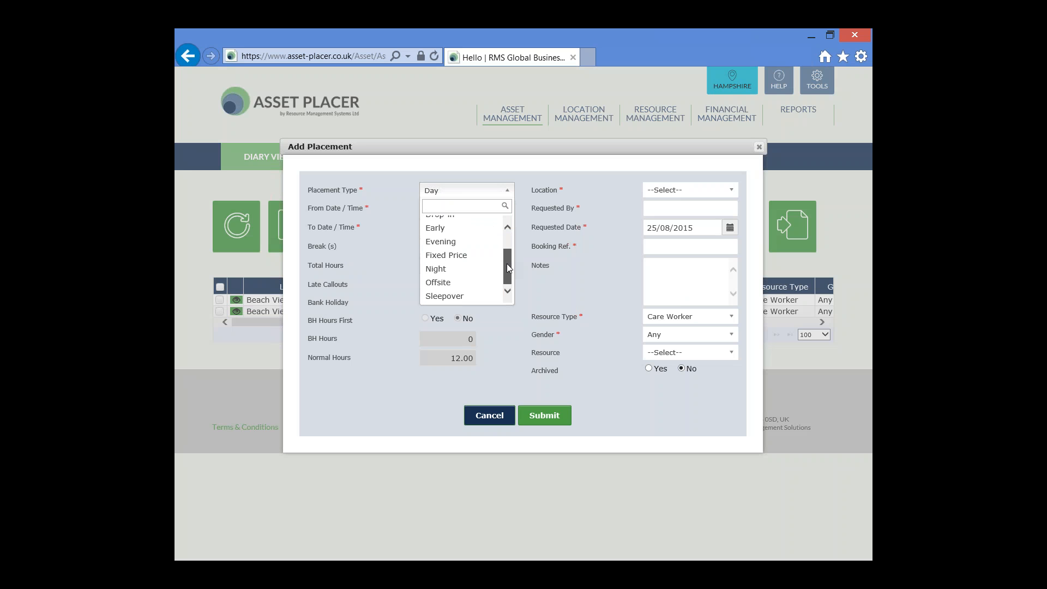
{"action": "left_click", "coordinate": [462, 270]}
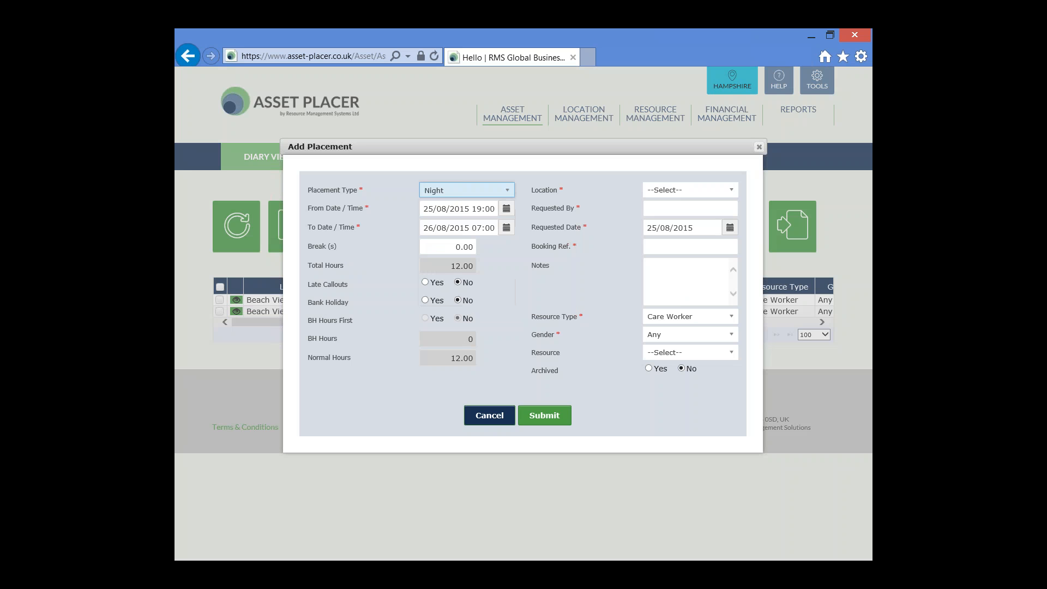
Set the new Night placement to run from 31/08/2015 19:00 to 01/09/2015 07:00.
{"action": "left_click", "coordinate": [505, 209]}
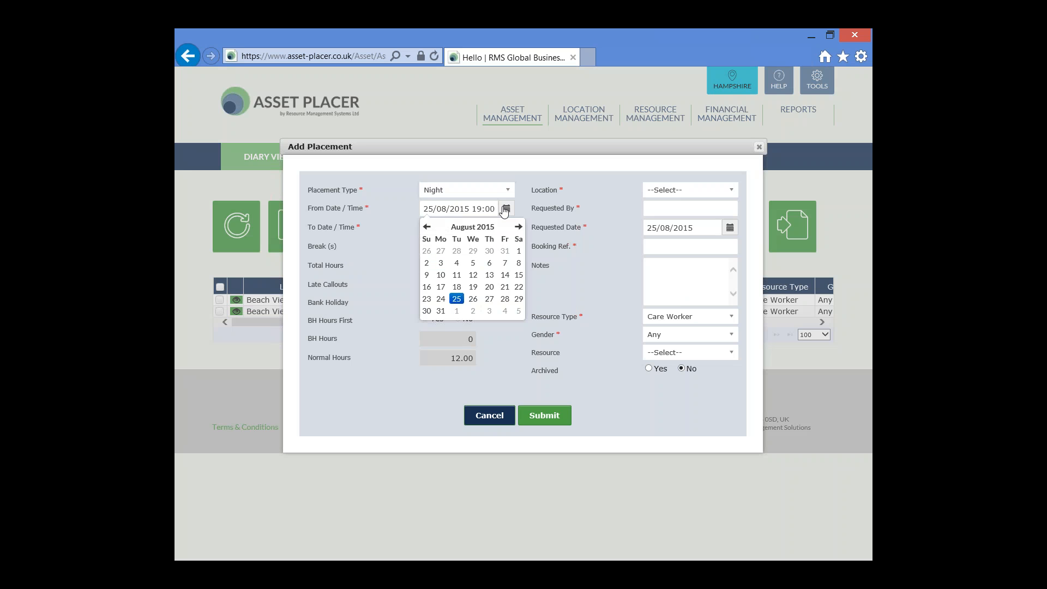
{"action": "left_click", "coordinate": [441, 311]}
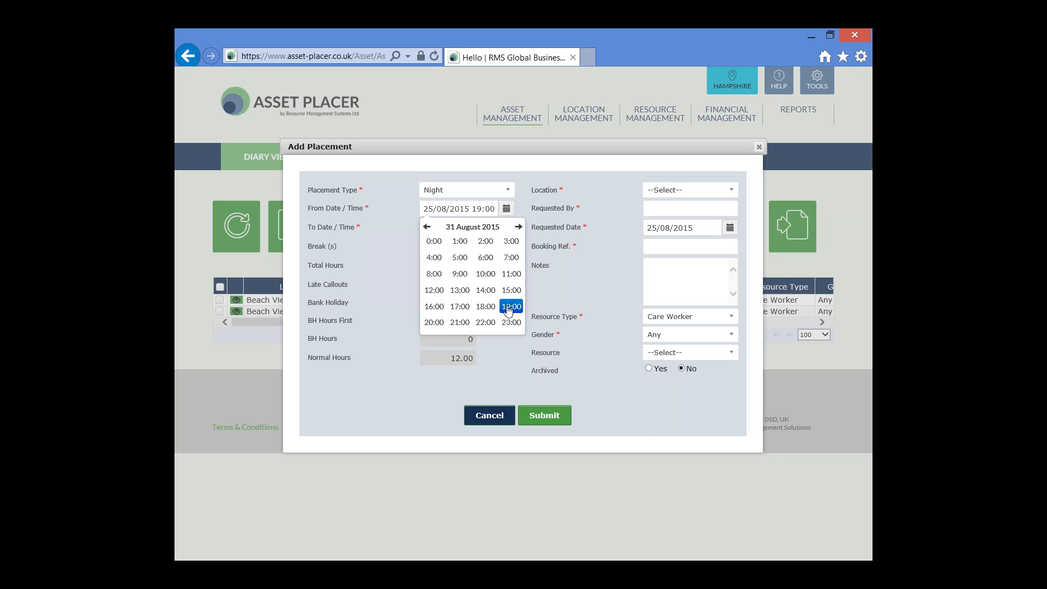
{"action": "left_click", "coordinate": [440, 246]}
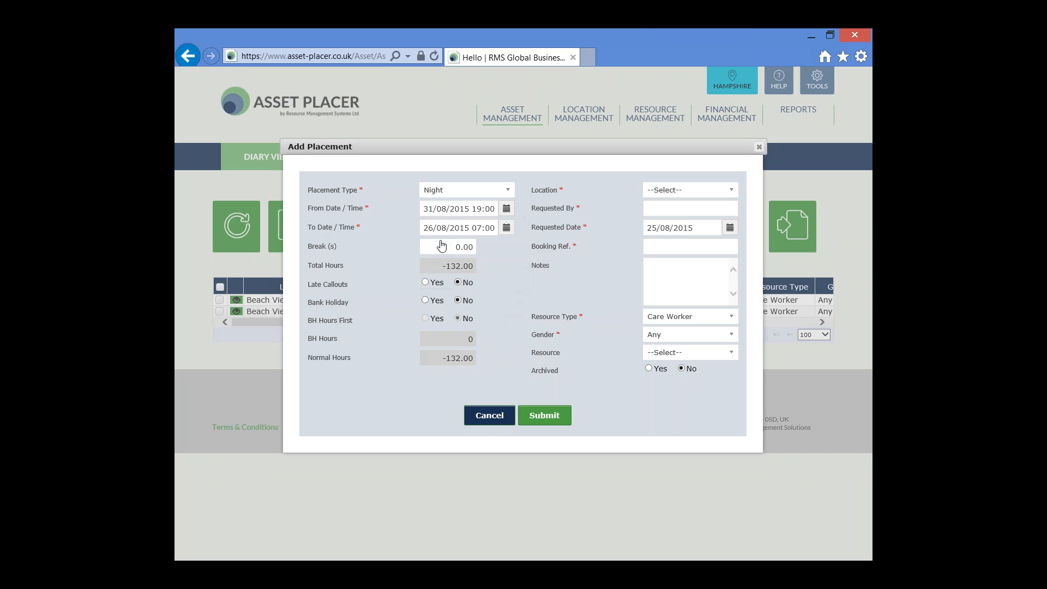
{"action": "left_click", "coordinate": [507, 228]}
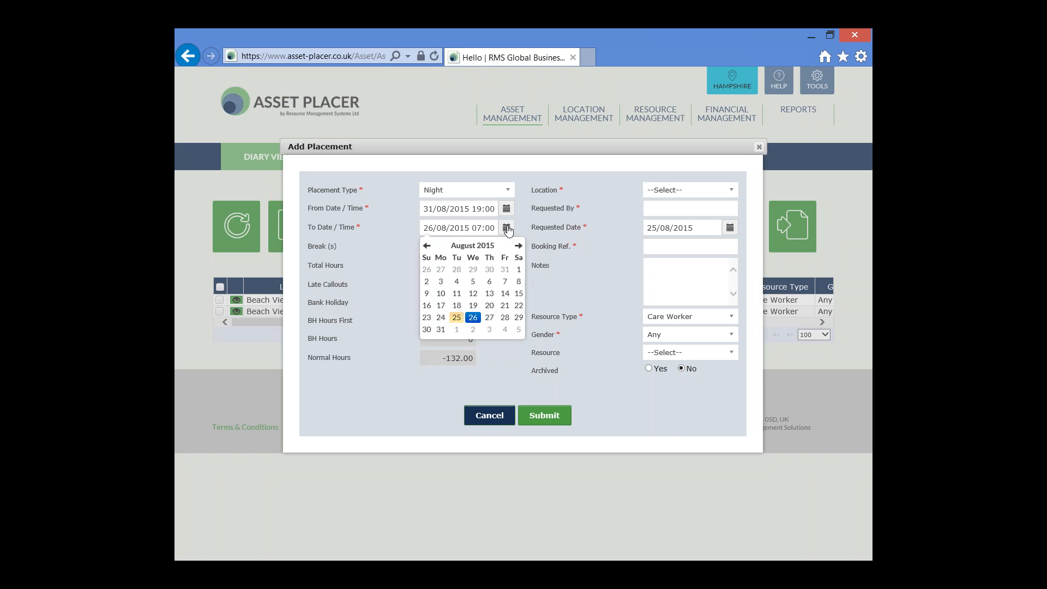
{"action": "left_click", "coordinate": [458, 332]}
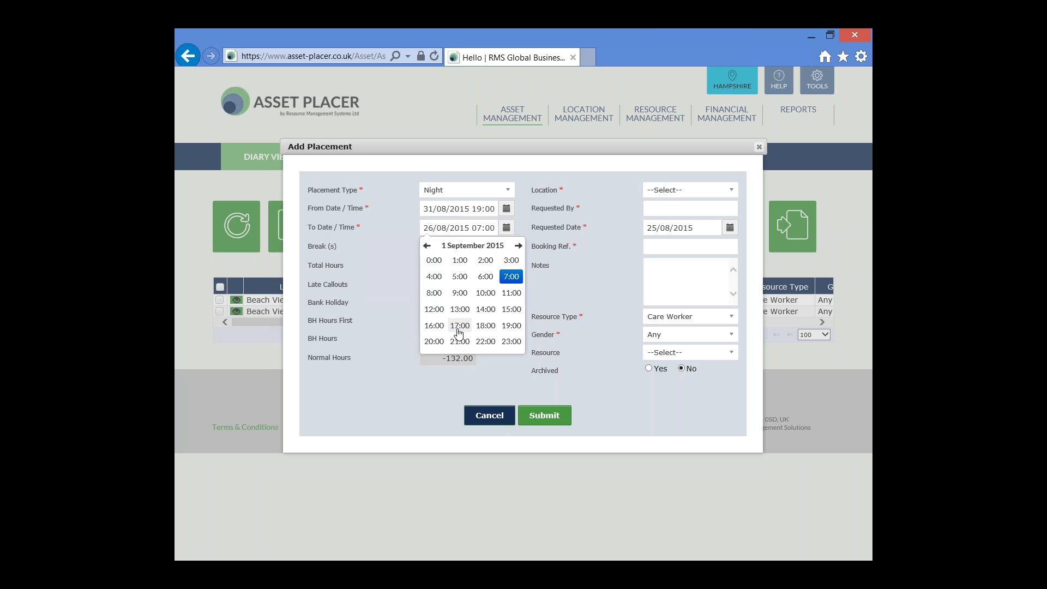
{"action": "left_click", "coordinate": [508, 277]}
{"action": "left_click", "coordinate": [434, 260]}
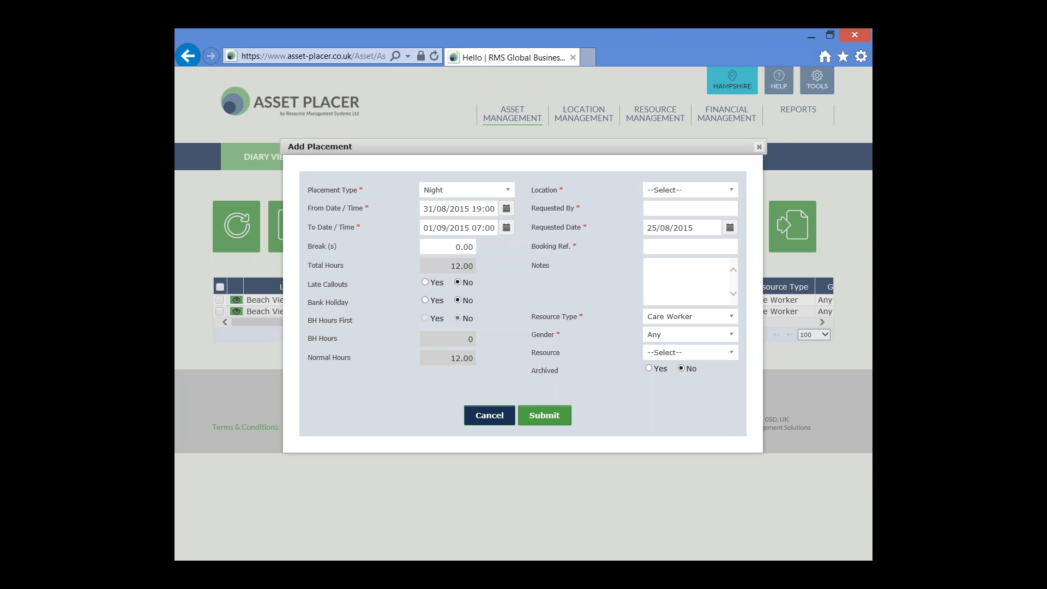
Set the second Night placement's break to 1.00 and check its start and end times.
{"action": "left_click", "coordinate": [446, 251]}
{"action": "type", "text": "1"}
{"action": "left_click_drag", "start_coordinate": [471, 209], "coordinate": [535, 217]}
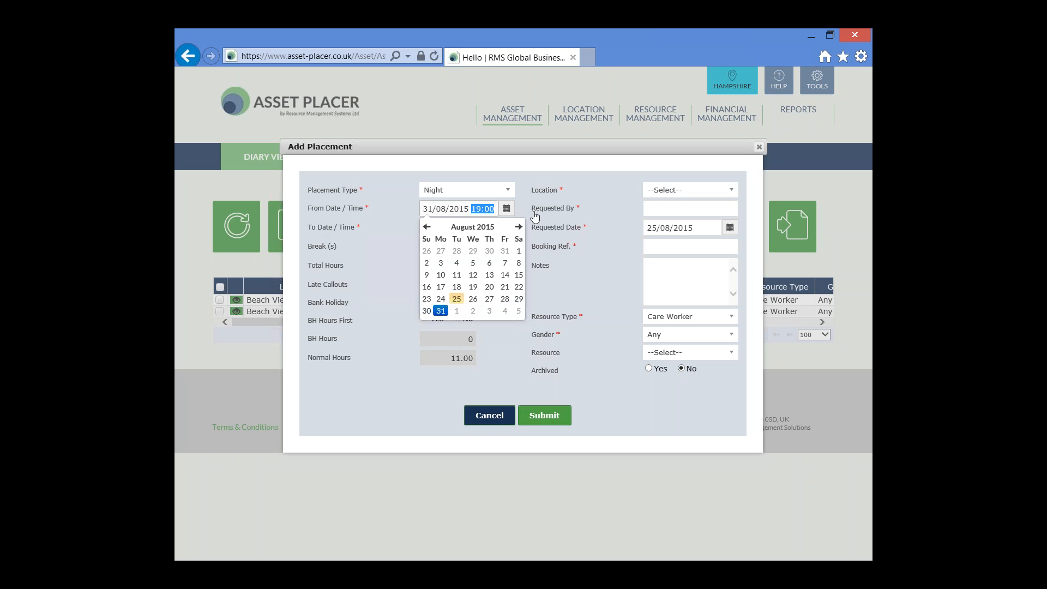
{"action": "left_click", "coordinate": [534, 213]}
{"action": "left_click_drag", "start_coordinate": [472, 229], "coordinate": [538, 230]}
{"action": "left_click", "coordinate": [538, 230]}
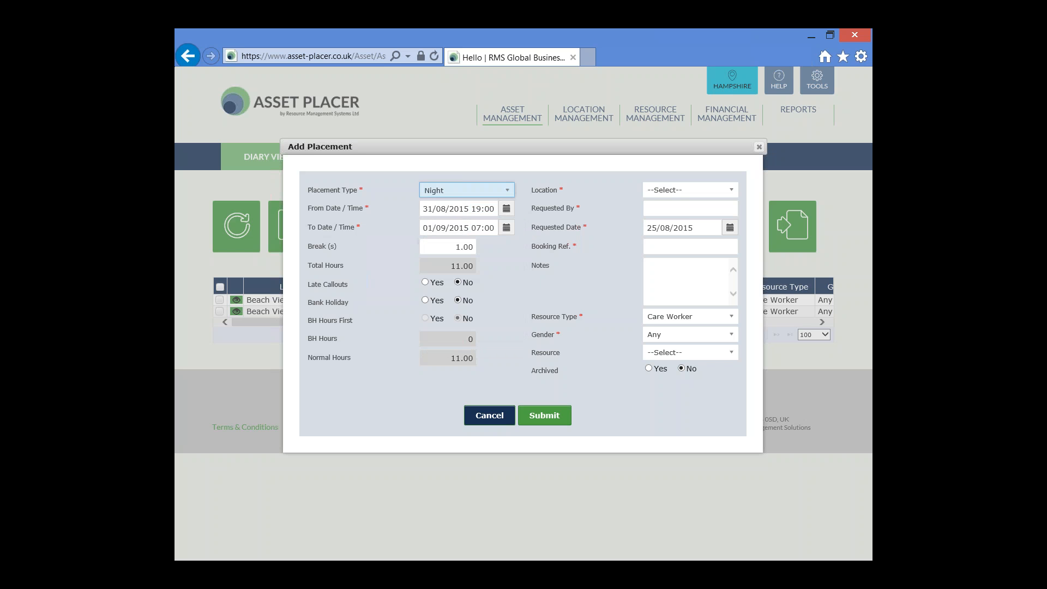
Set the placement's Bank Holiday and BH Hours First options to Yes, and check its start time.
{"action": "left_click", "coordinate": [425, 300]}
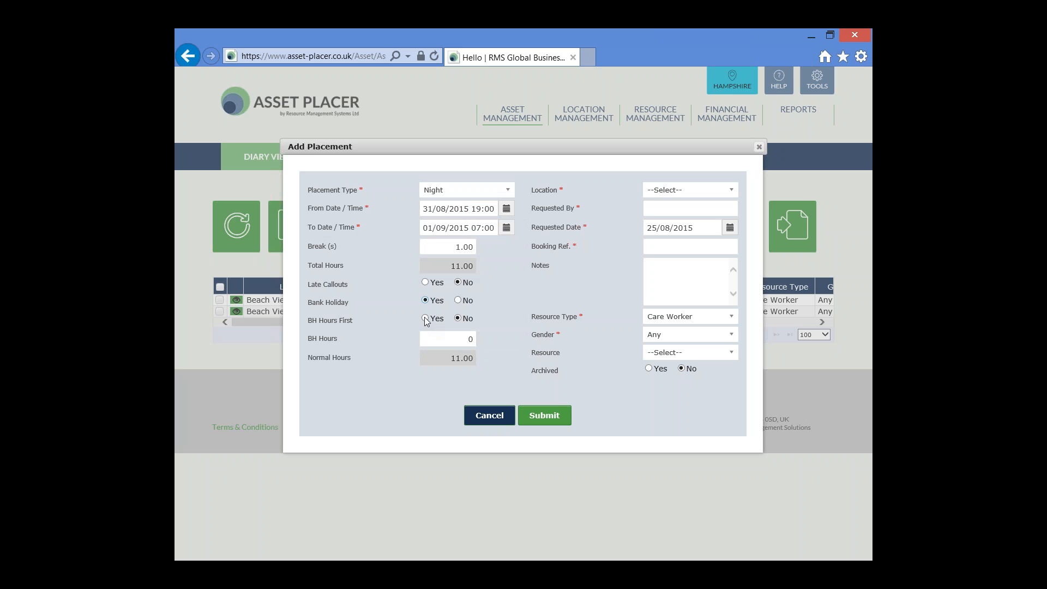
{"action": "left_click", "coordinate": [425, 318]}
{"action": "double_click", "coordinate": [481, 209]}
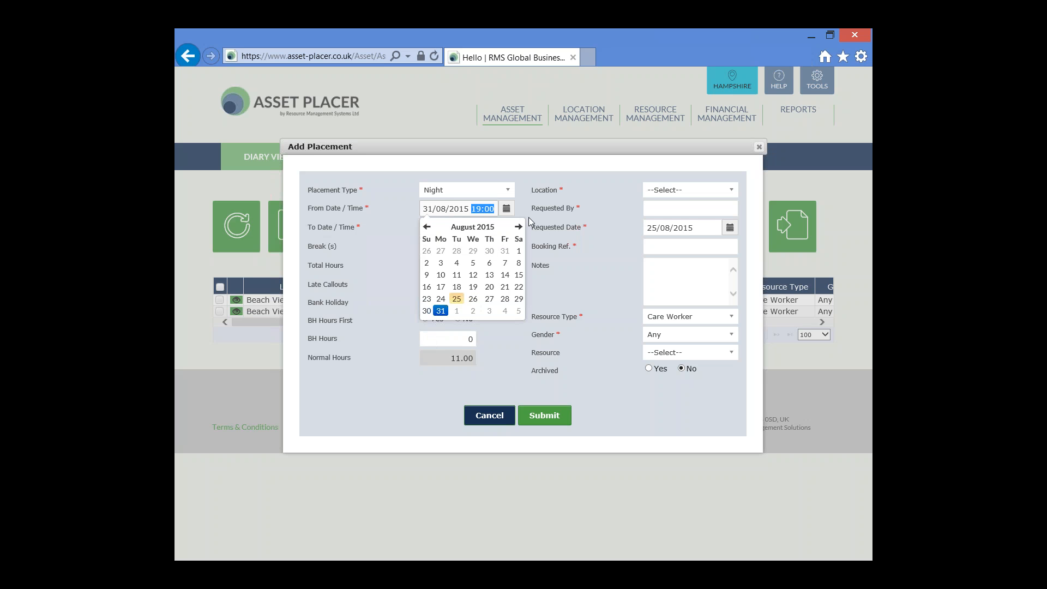
{"action": "left_click", "coordinate": [544, 235]}
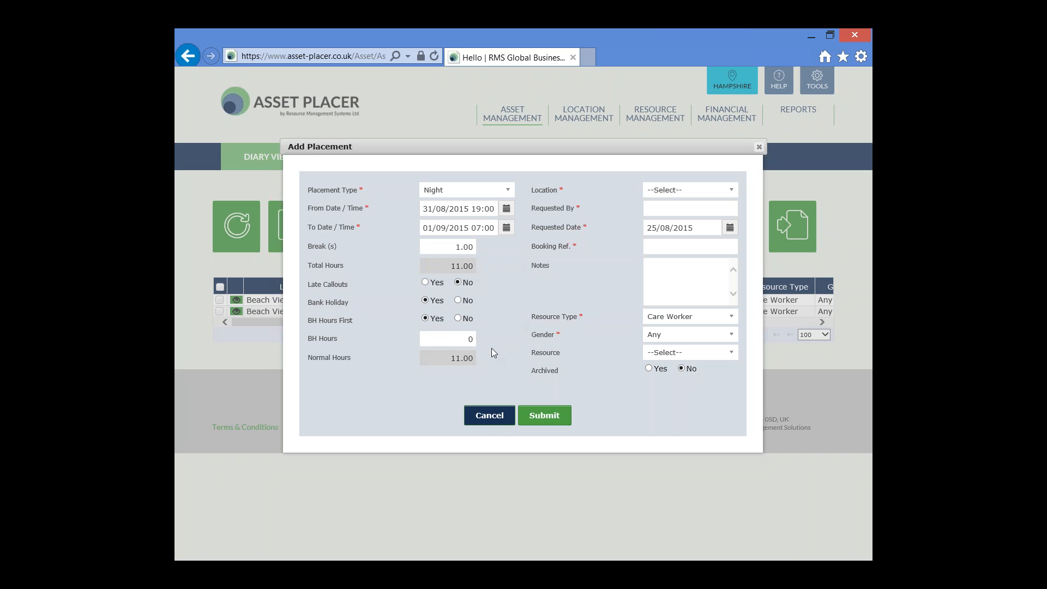
Set the placement's BH Hours to 5.00 and check the resulting Normal Hours.
{"action": "left_click", "coordinate": [448, 340]}
{"action": "key", "text": "Tab"}
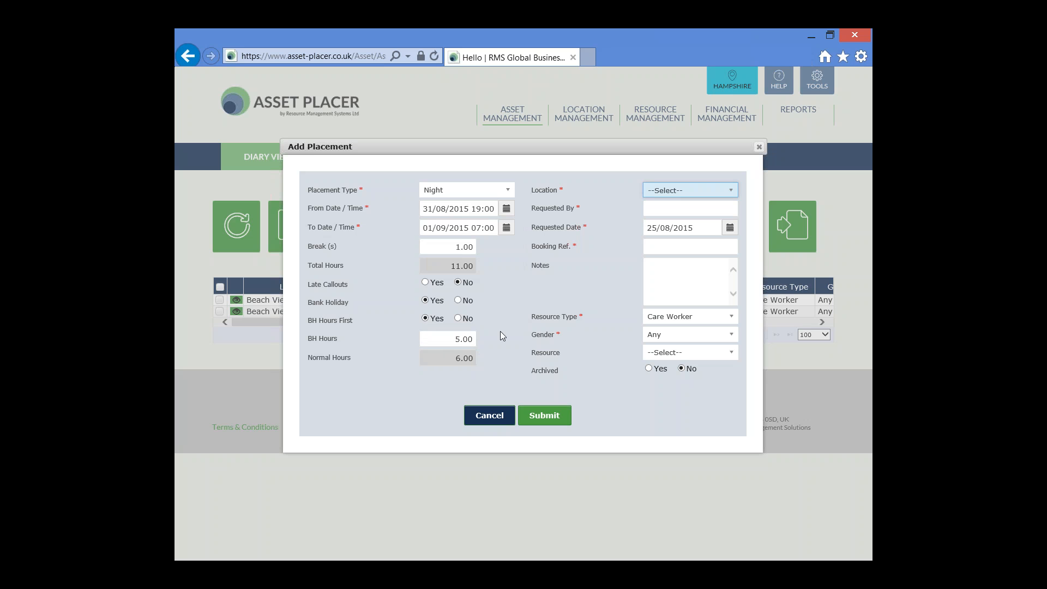
{"action": "left_click_drag", "start_coordinate": [452, 357], "coordinate": [502, 364]}
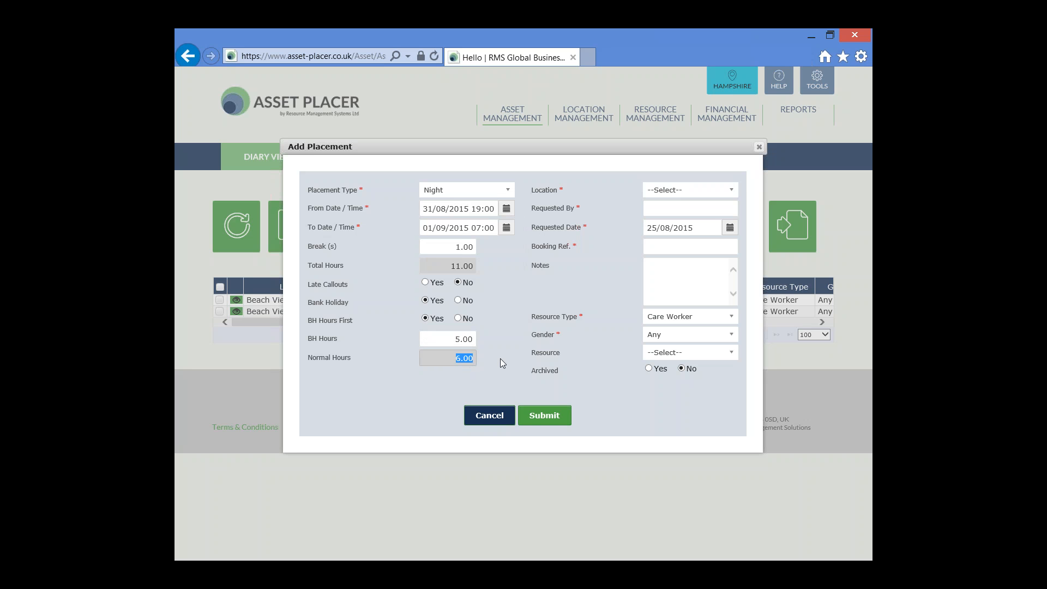
Set the location to Beach View Place, enter the requester's initials and booking reference TEST, and submit the 31/08/2015 Night placement.
{"action": "left_click", "coordinate": [732, 192]}
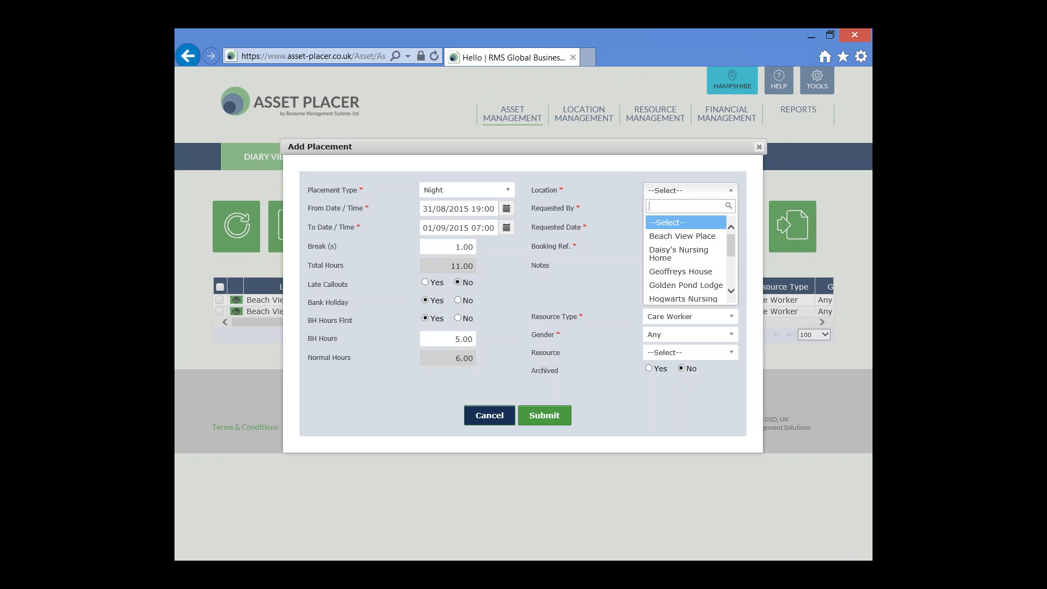
{"action": "left_click", "coordinate": [692, 236]}
{"action": "left_click", "coordinate": [688, 208]}
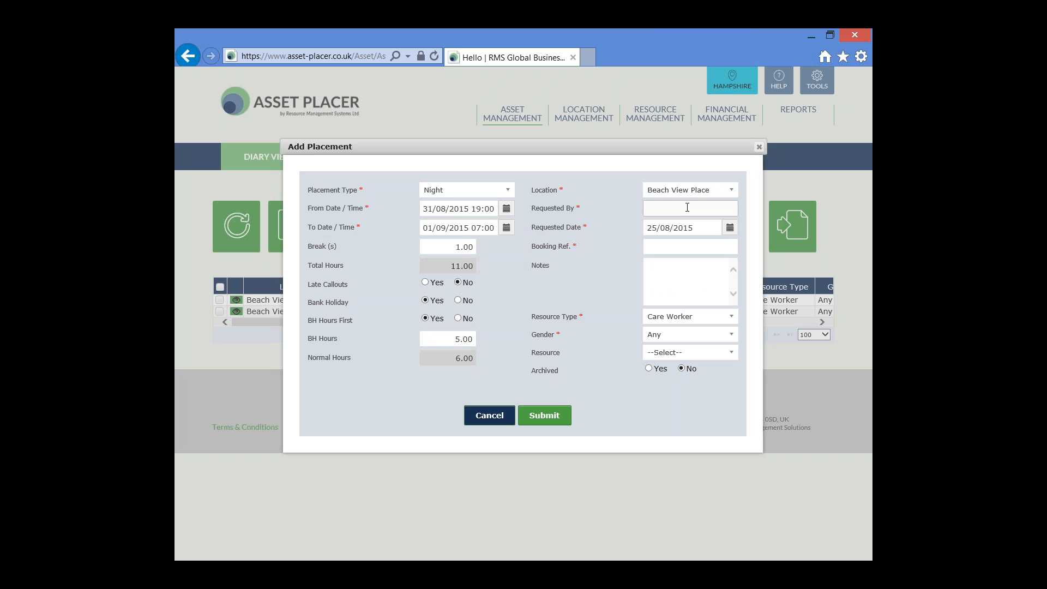
{"action": "type", "text": "SS"}
{"action": "left_click", "coordinate": [687, 246]}
{"action": "type", "text": "TEST"}
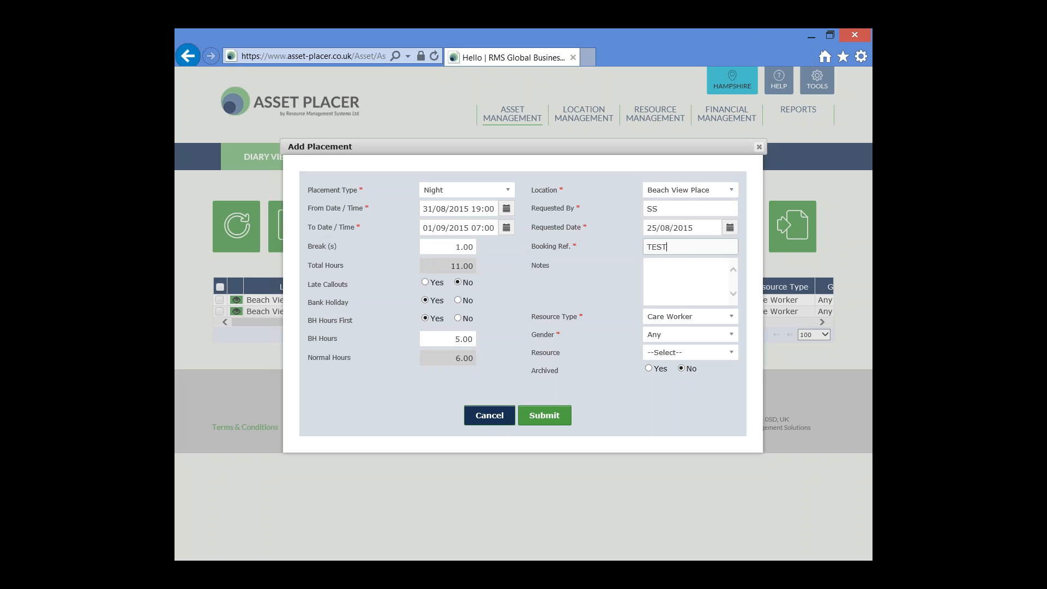
{"action": "left_click", "coordinate": [550, 417]}
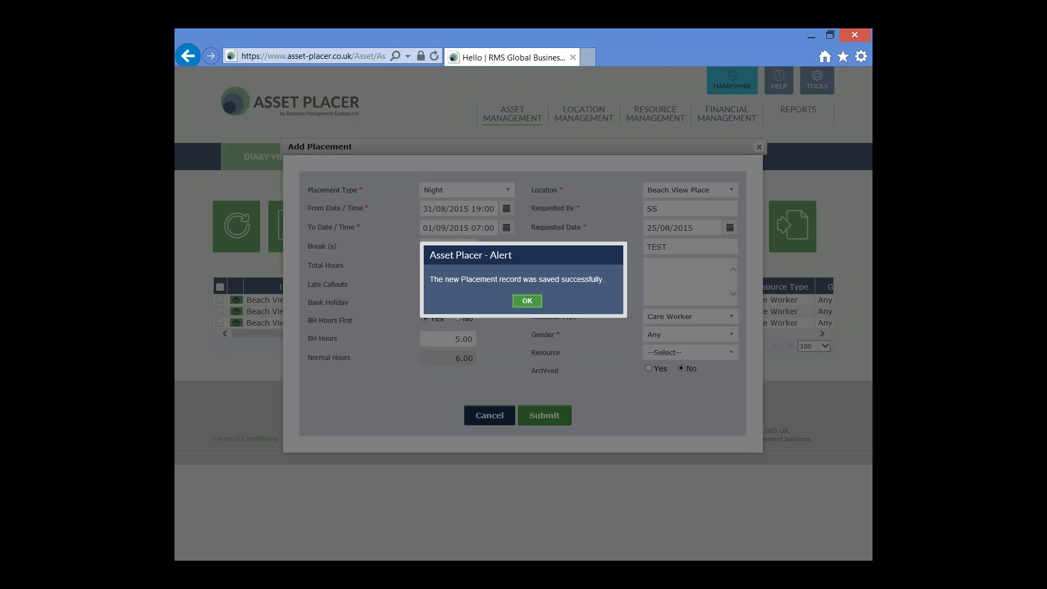
{"action": "left_click", "coordinate": [527, 301]}
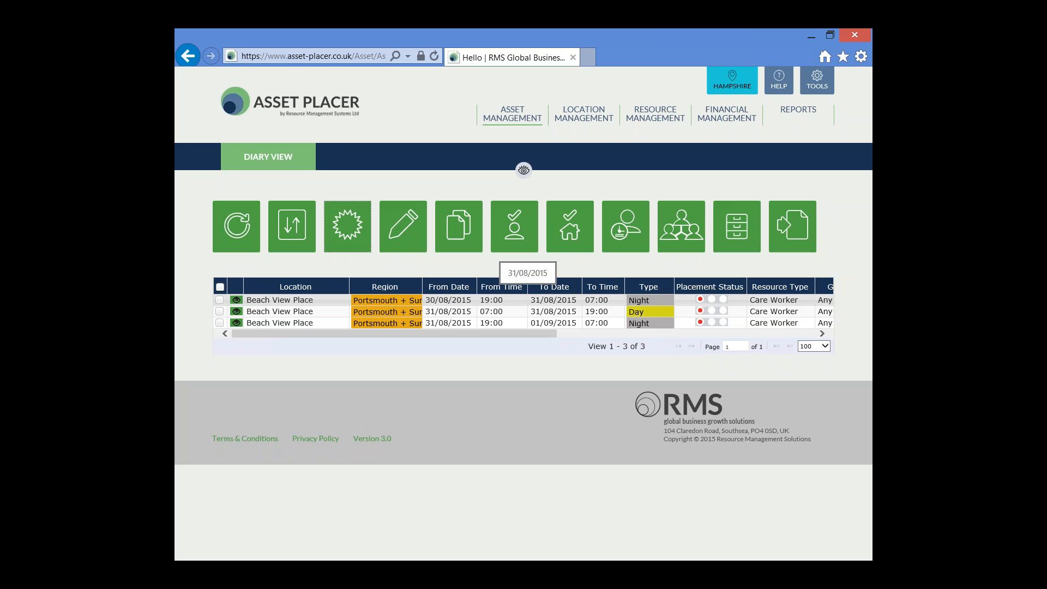